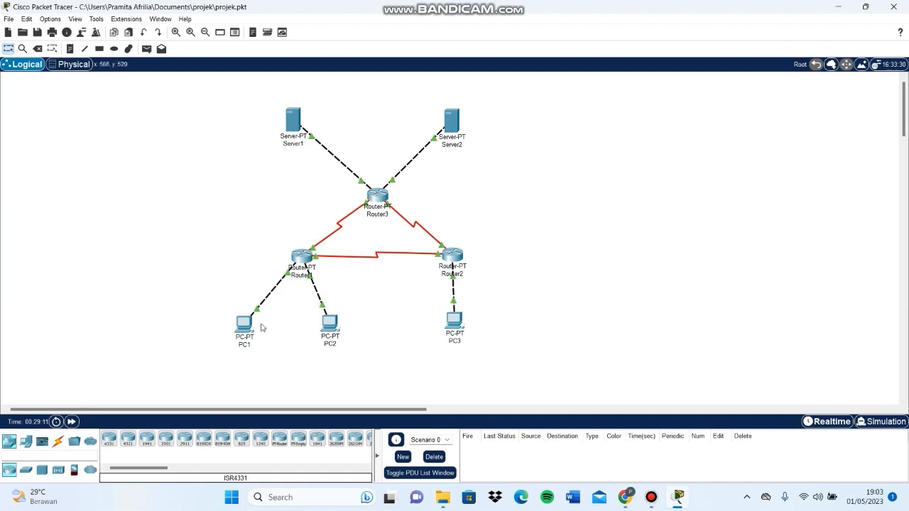
Review the static IPv4 address, subnet mask and default gateway in the IP configuration of PC1, PC2 and PC3
left_click(242, 331)
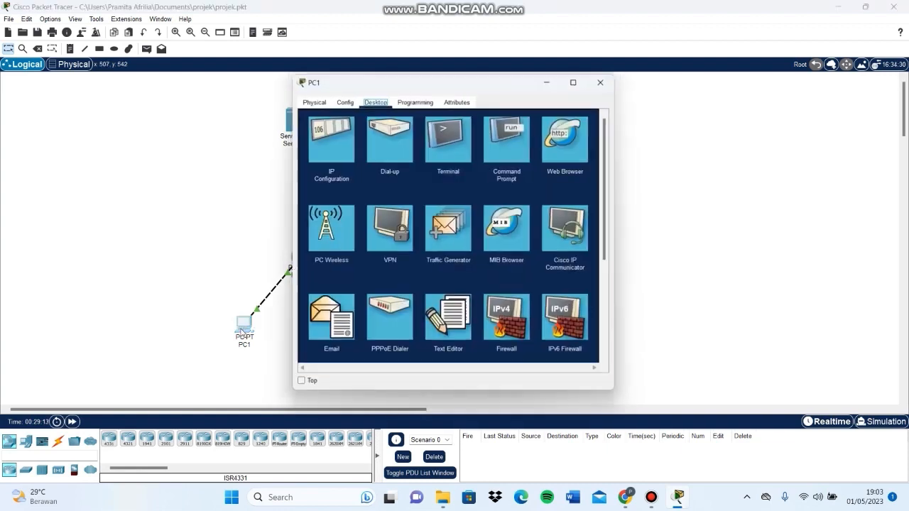
left_click(328, 131)
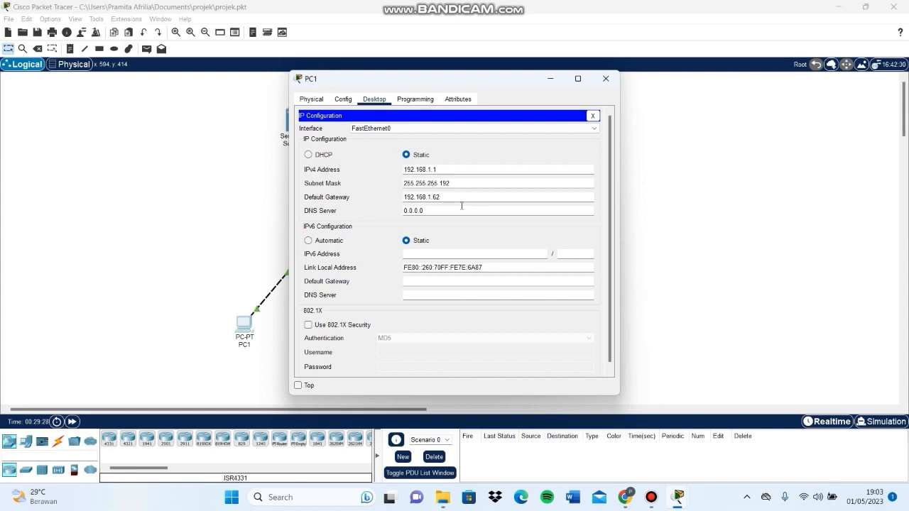
left_click(603, 84)
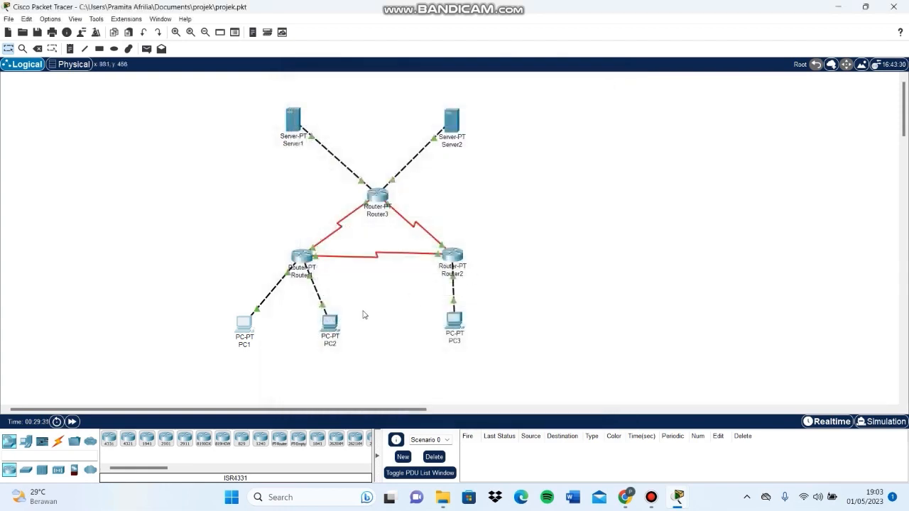
left_click(328, 323)
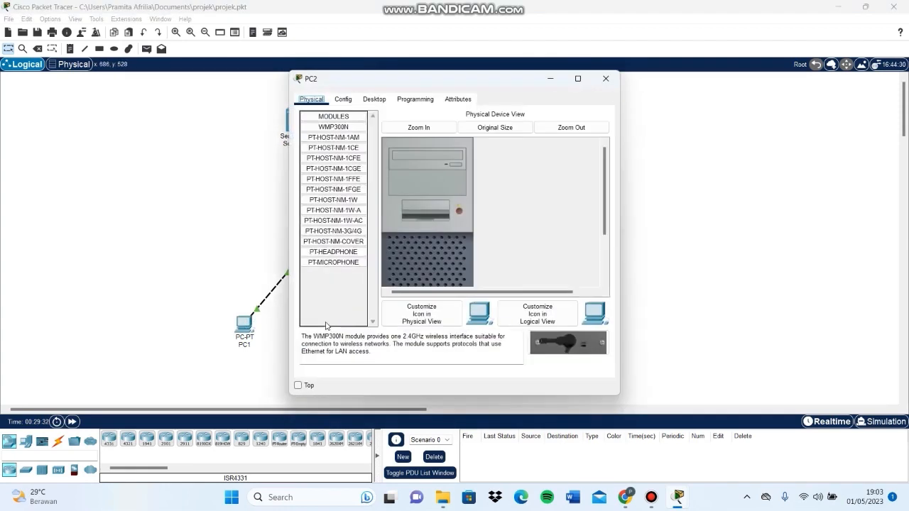
left_click(347, 103)
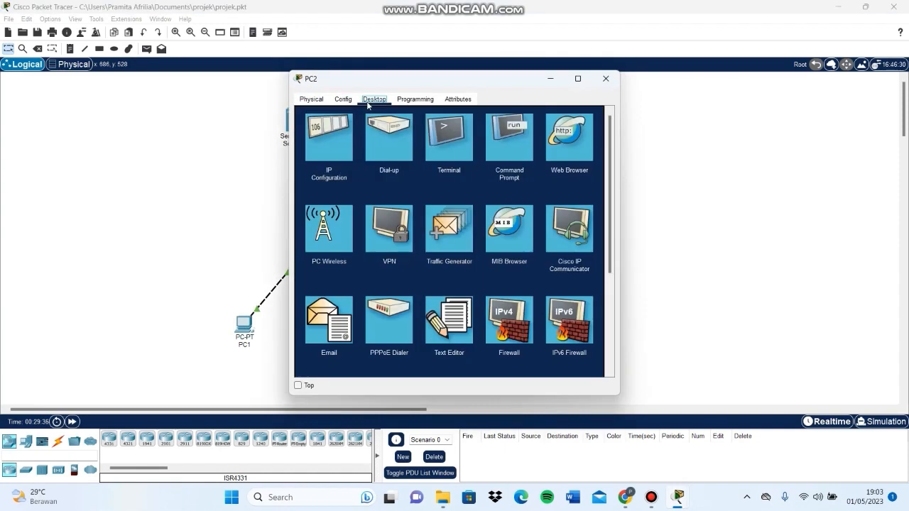
left_click(401, 106)
left_click(334, 162)
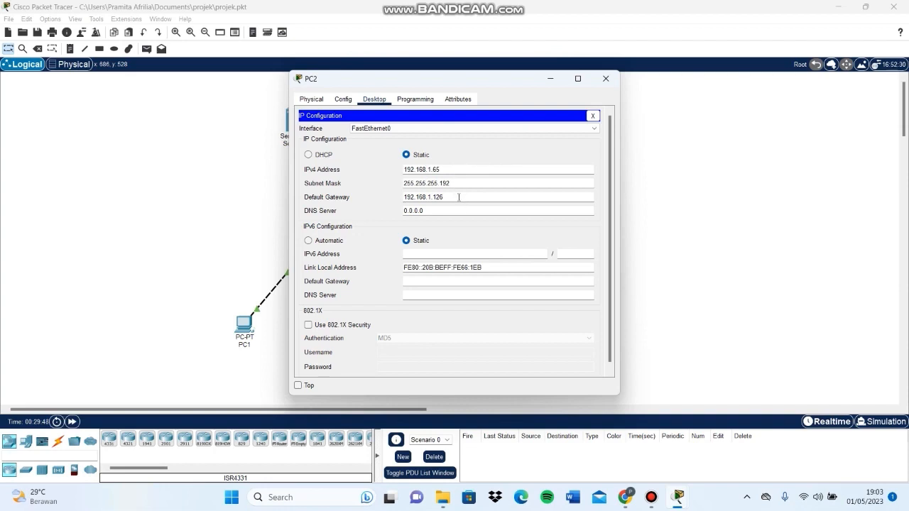
left_click(606, 78)
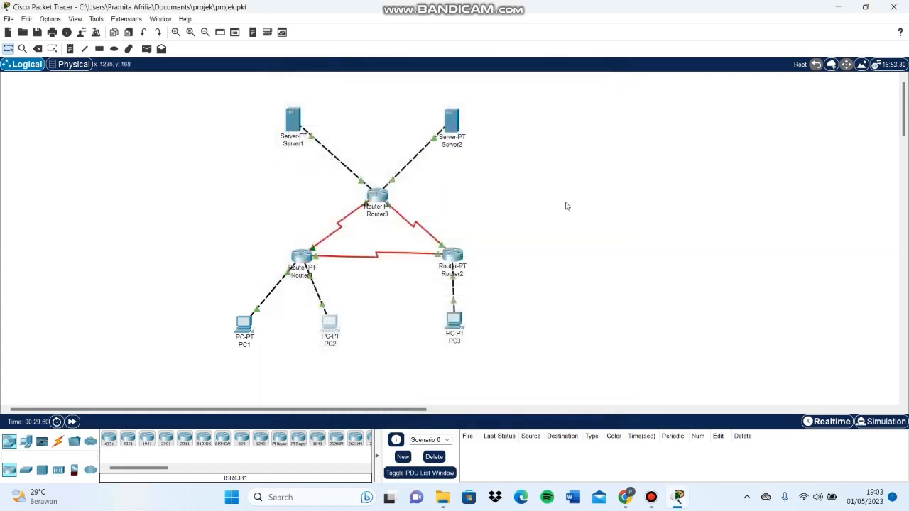
left_click(455, 321)
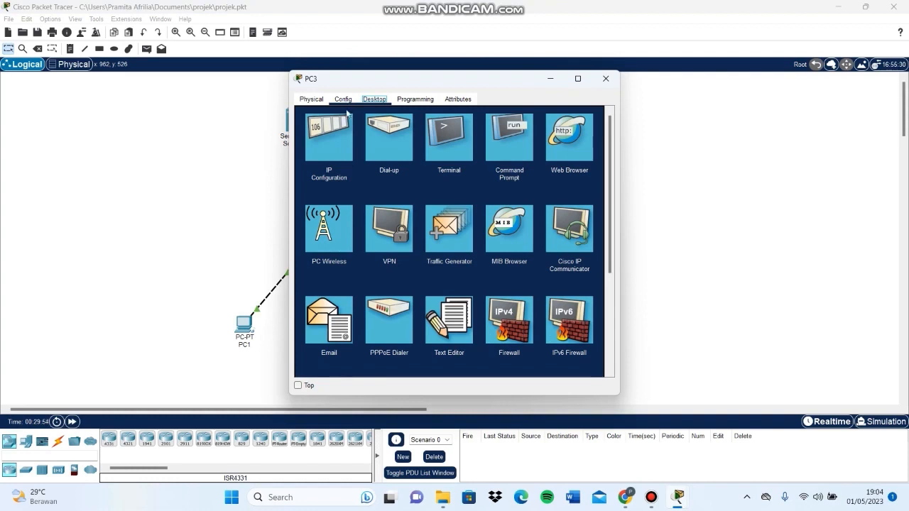
left_click(332, 158)
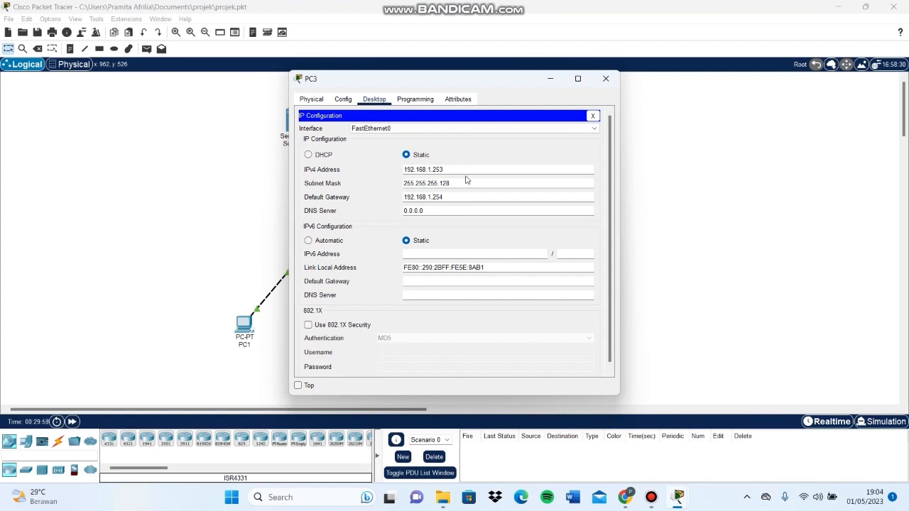
left_click(608, 80)
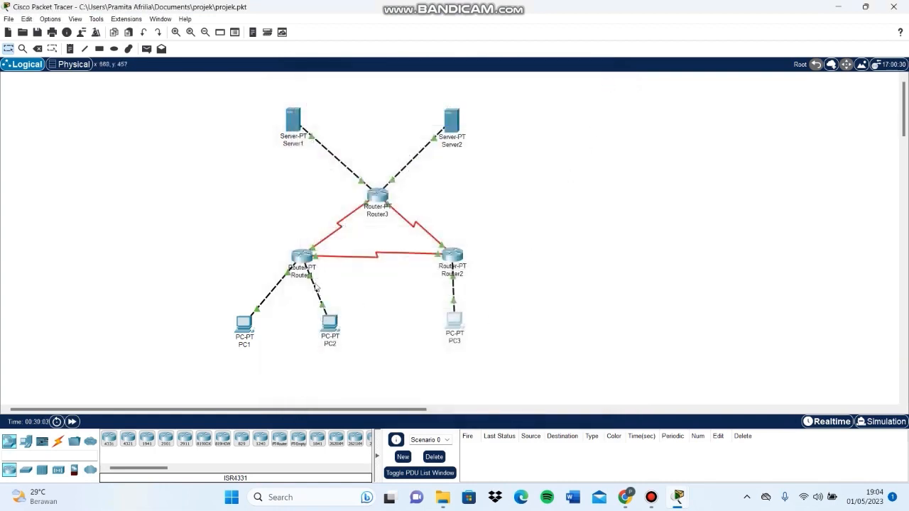
Check Router1's port status and IP settings on FastEthernet0/0, FastEthernet1/0, Serial2/0 and Serial3/0
left_click(302, 260)
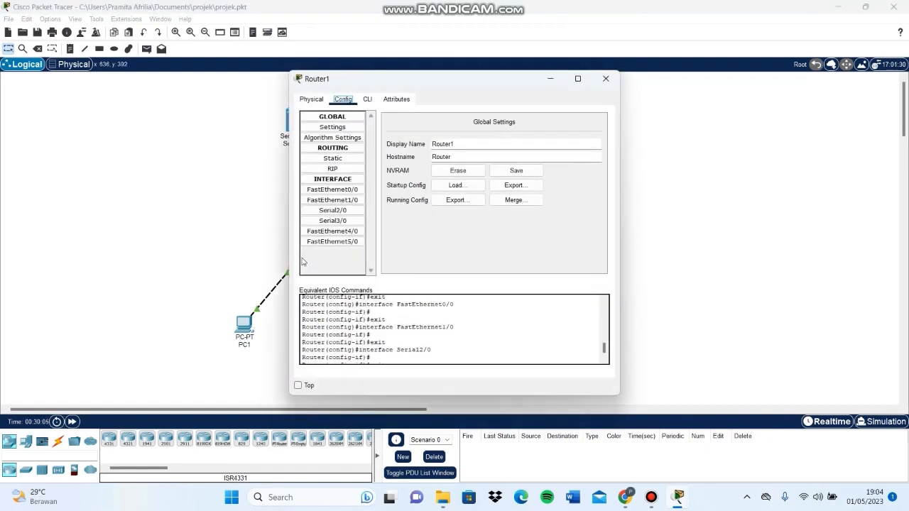
left_click(311, 100)
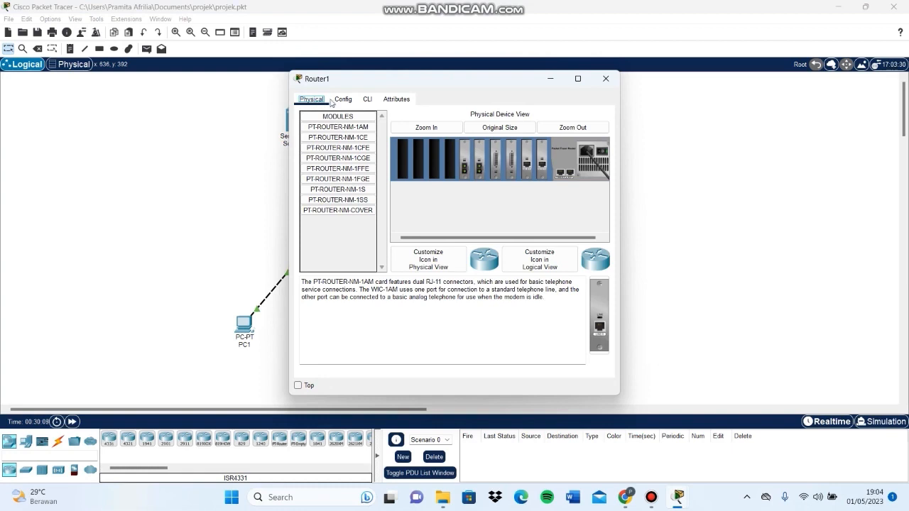
left_click(343, 100)
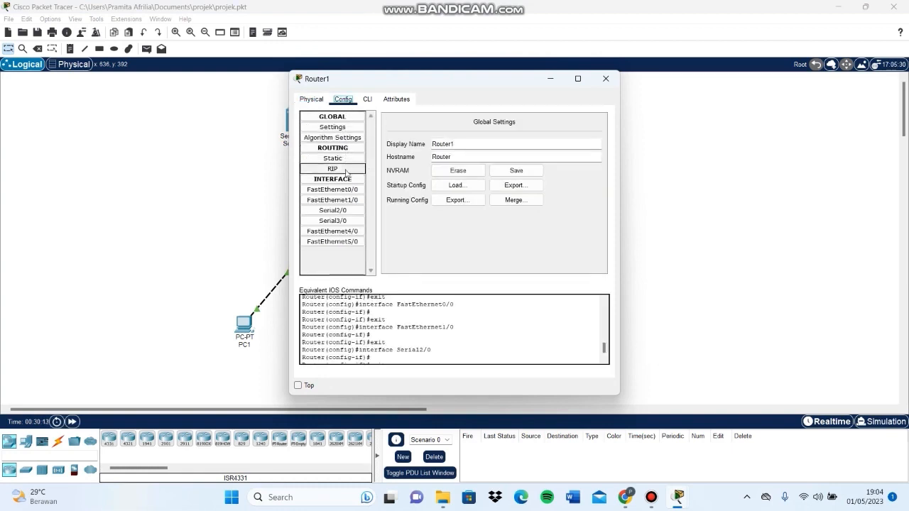
left_click(346, 190)
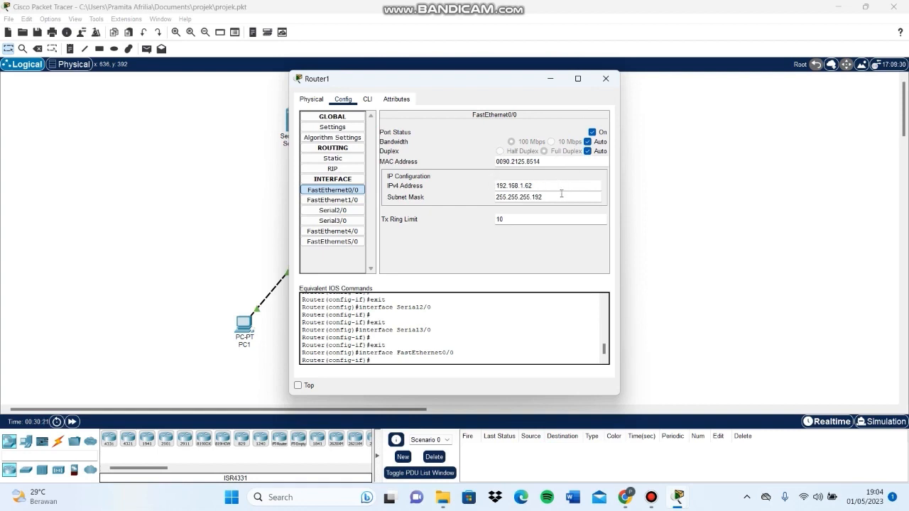
left_click(333, 200)
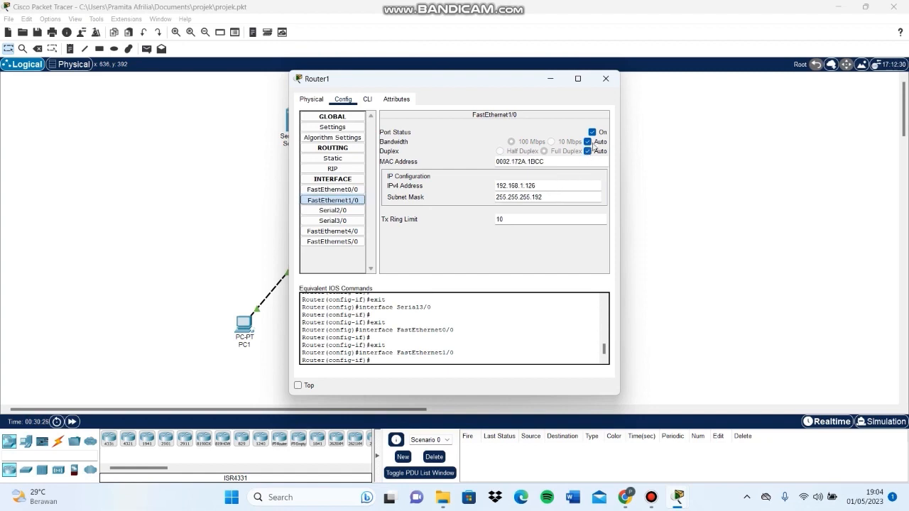
left_click(354, 212)
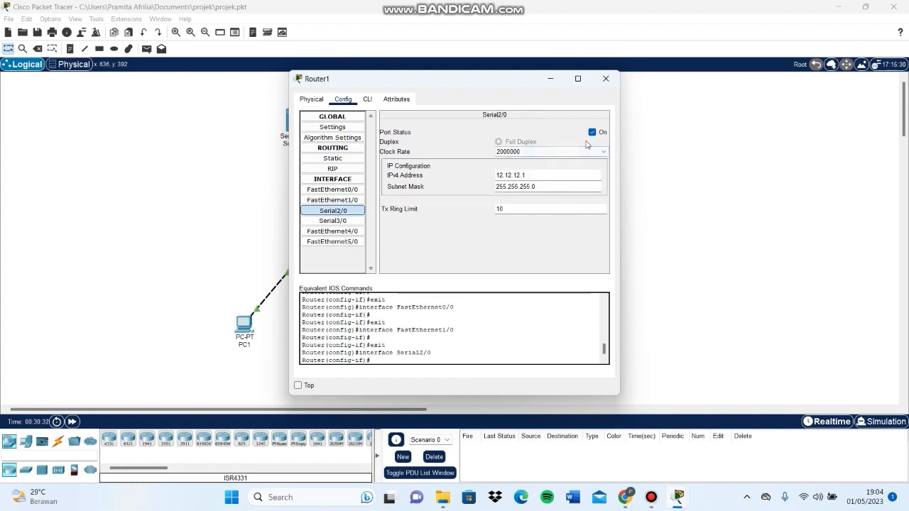
left_click(332, 221)
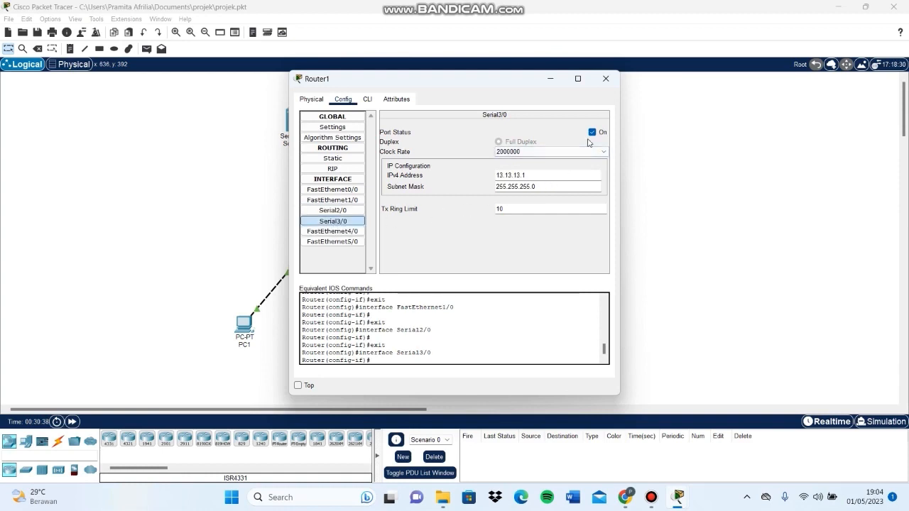
left_click(606, 79)
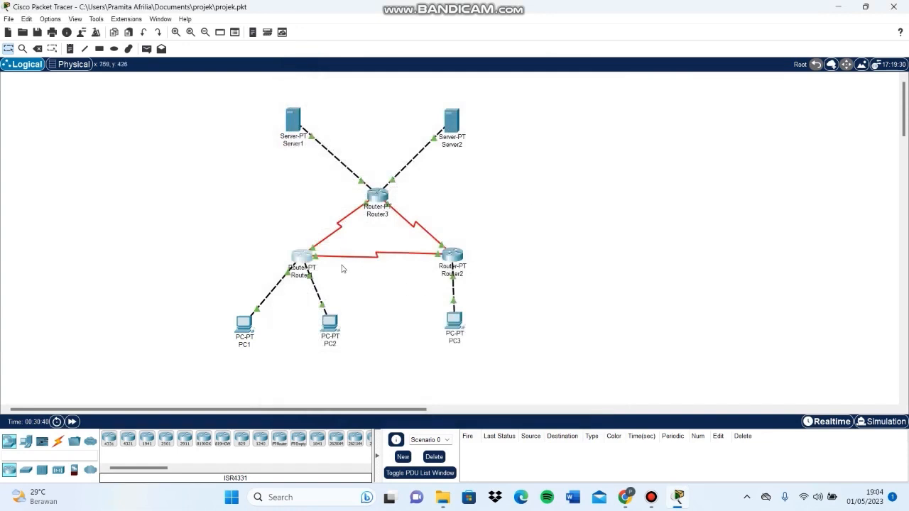
Check Router2's port status and IP settings on FastEthernet0/0, Serial2/0 and Serial3/0
left_click(459, 255)
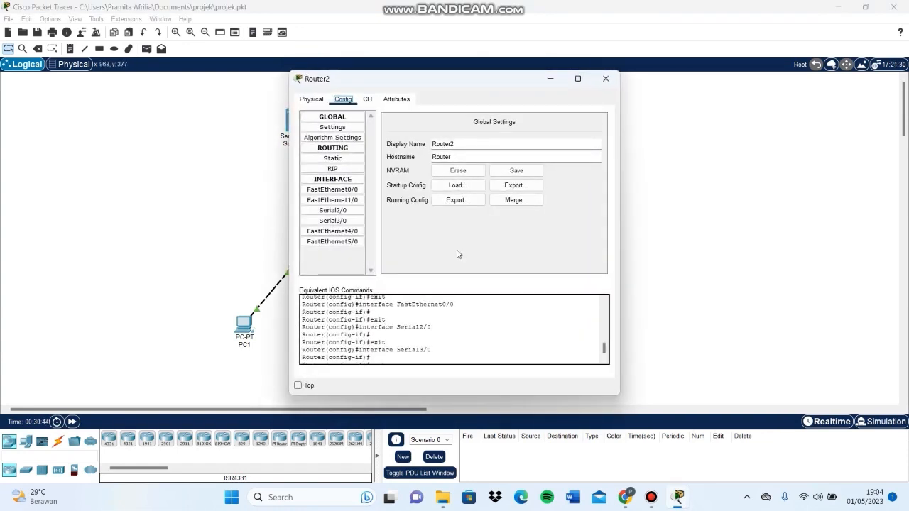
left_click(354, 189)
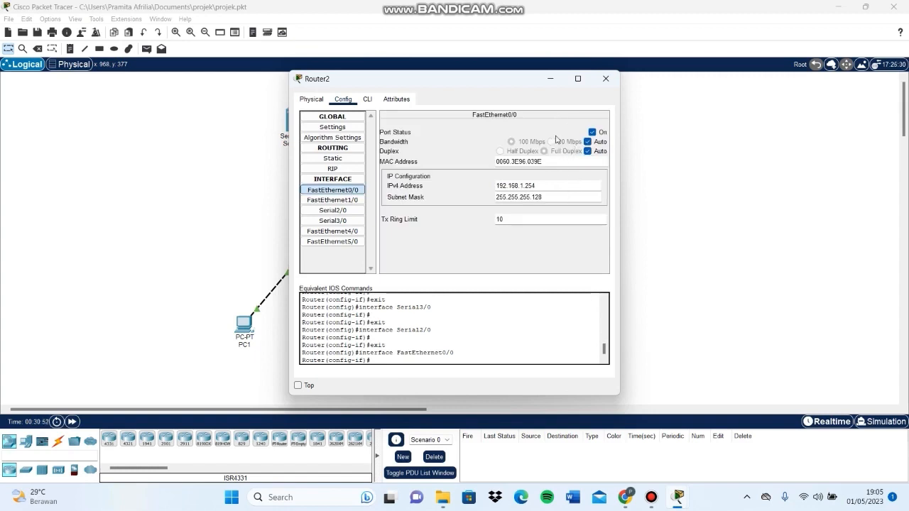
left_click(346, 212)
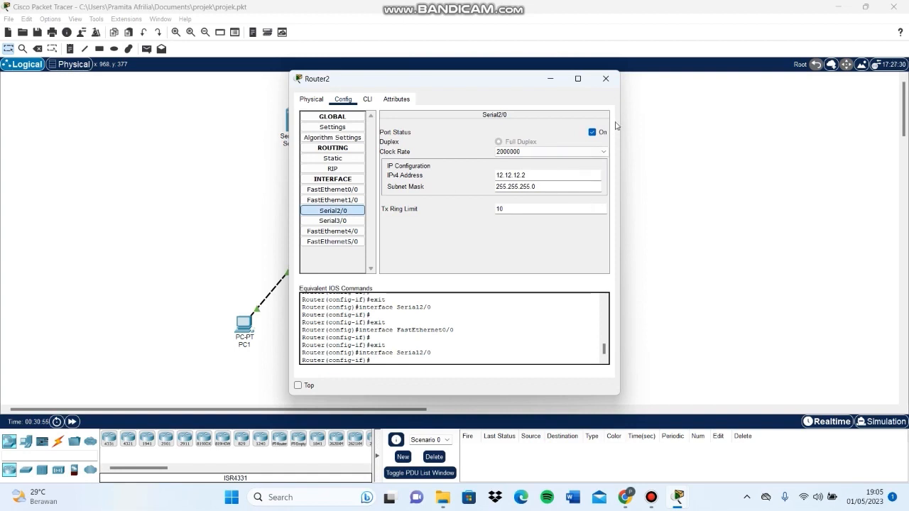
left_click(352, 222)
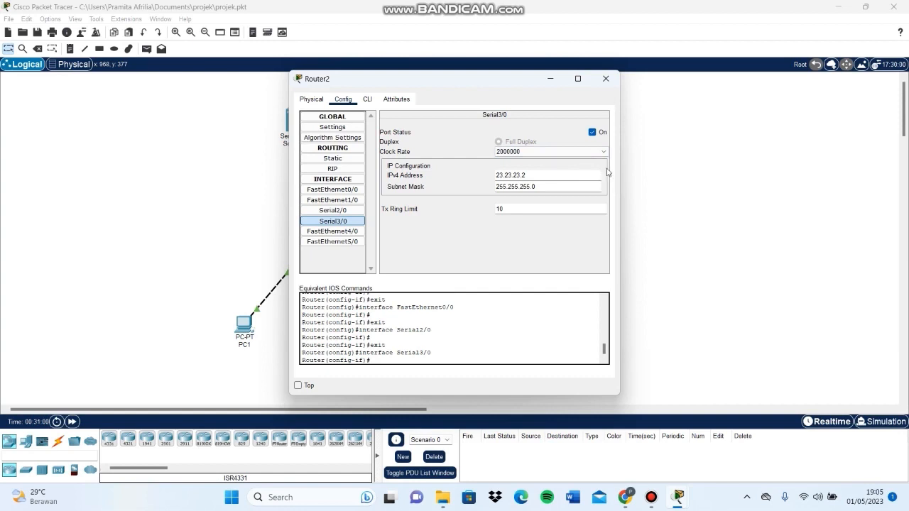
left_click(606, 80)
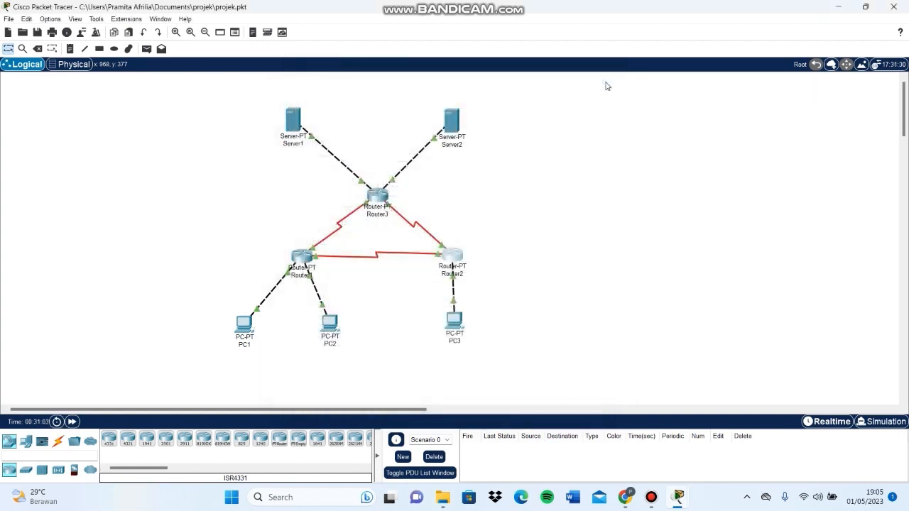
Check Router3's port status and IP settings on both connected FastEthernet interfaces, Serial2/0 and Serial3/0
left_click(380, 198)
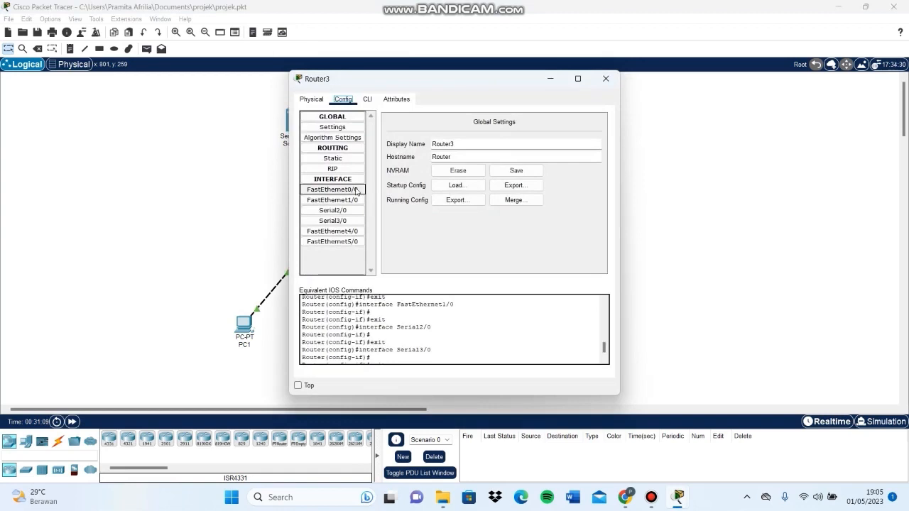
left_click(356, 191)
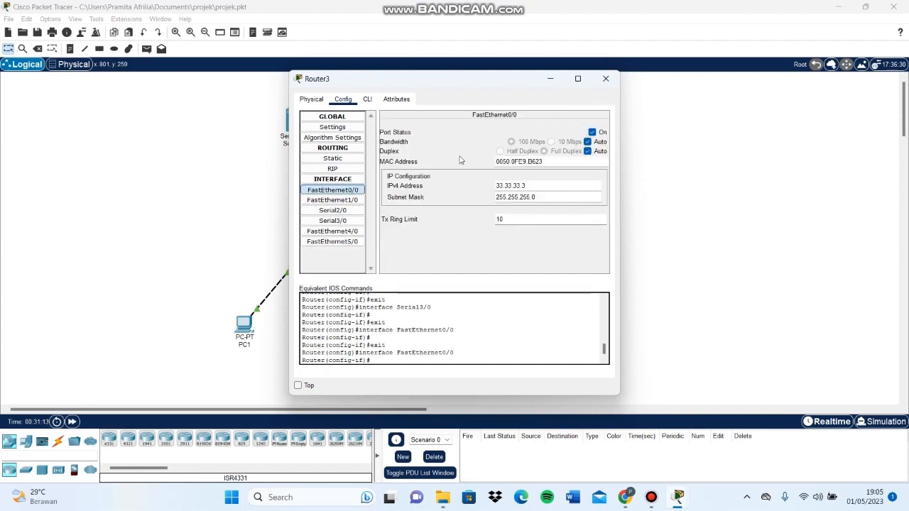
left_click(359, 202)
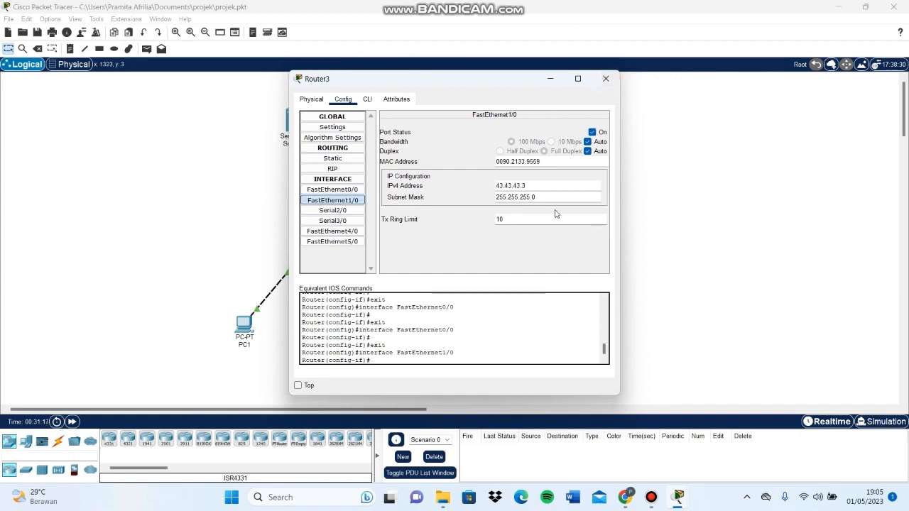
left_click(358, 213)
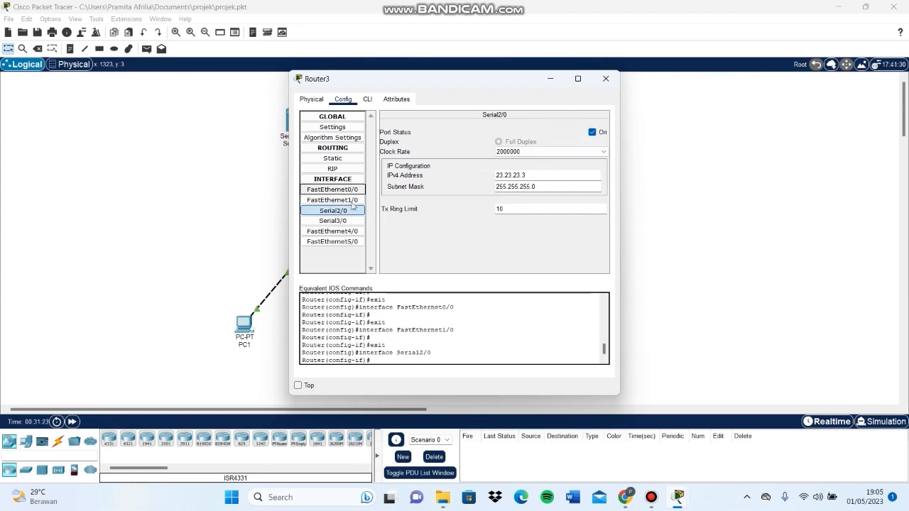
left_click(346, 220)
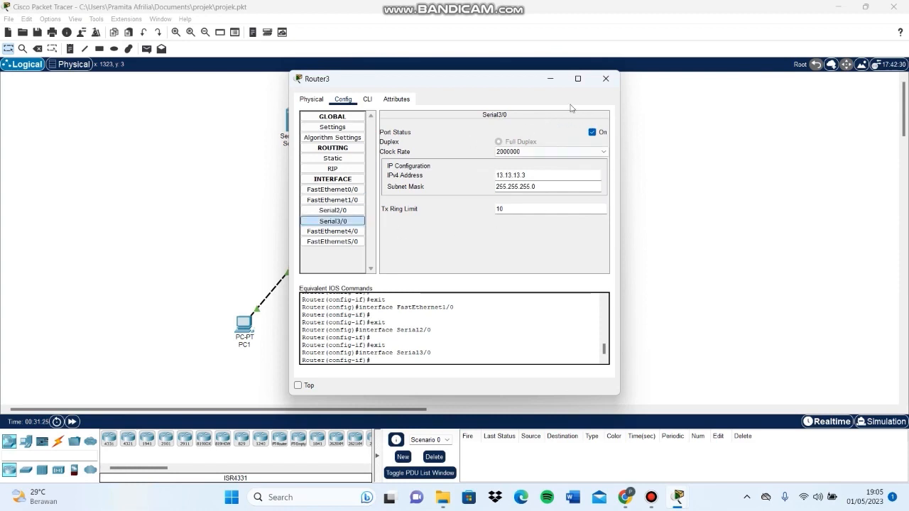
left_click(608, 83)
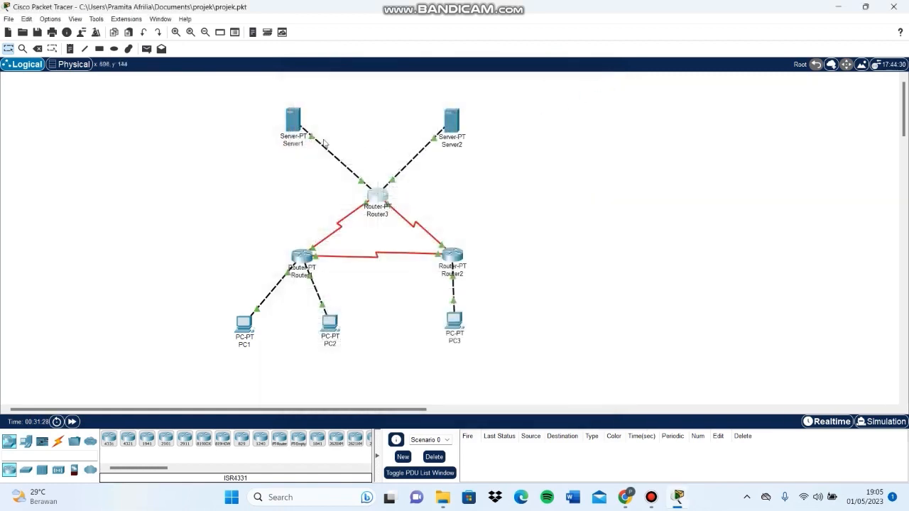
Review the static routes and their next hops configured on Router1 and Router2
left_click(302, 257)
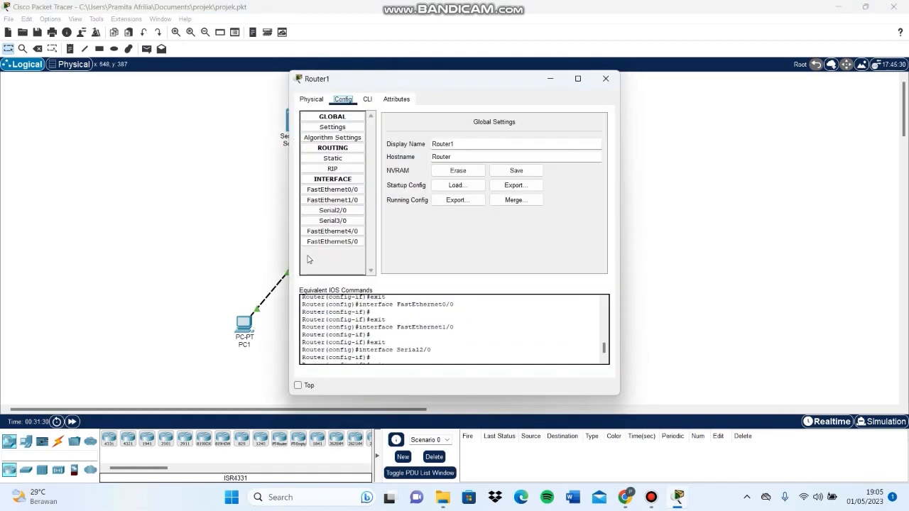
left_click(338, 158)
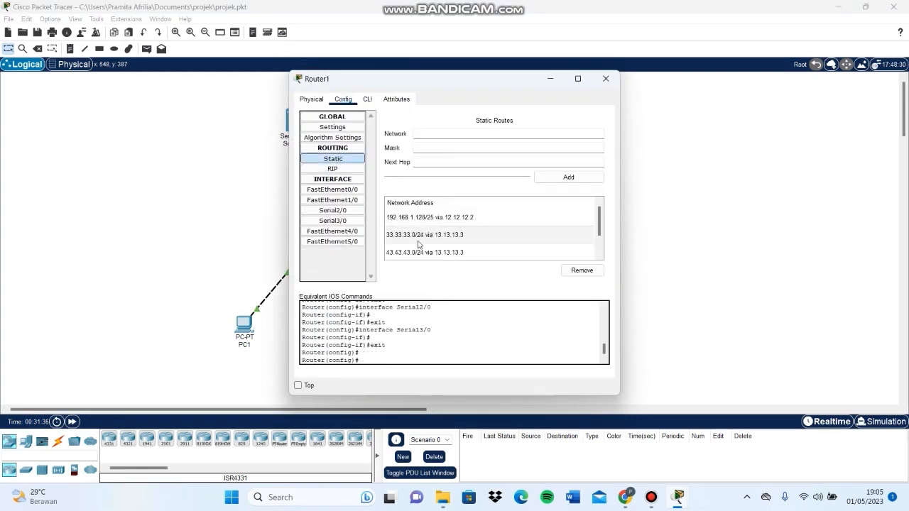
scroll(597, 244, "down", 1)
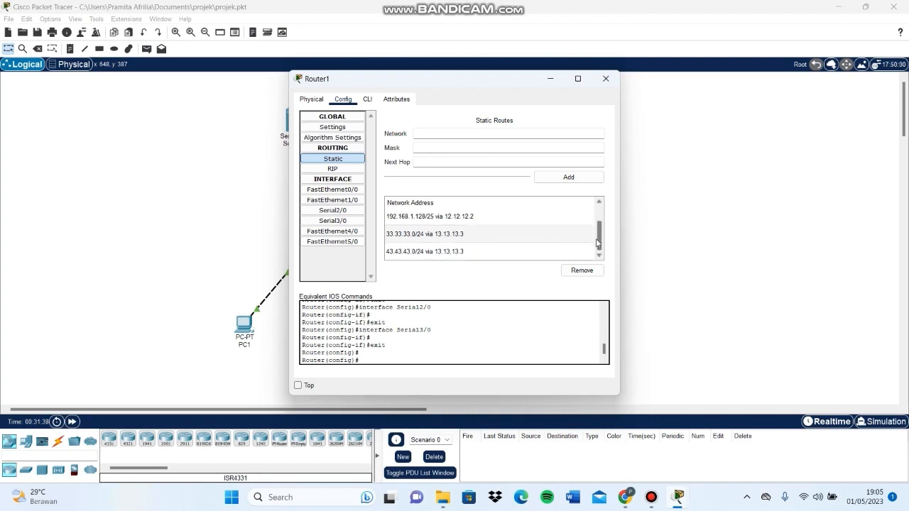
left_click(606, 78)
left_click(453, 263)
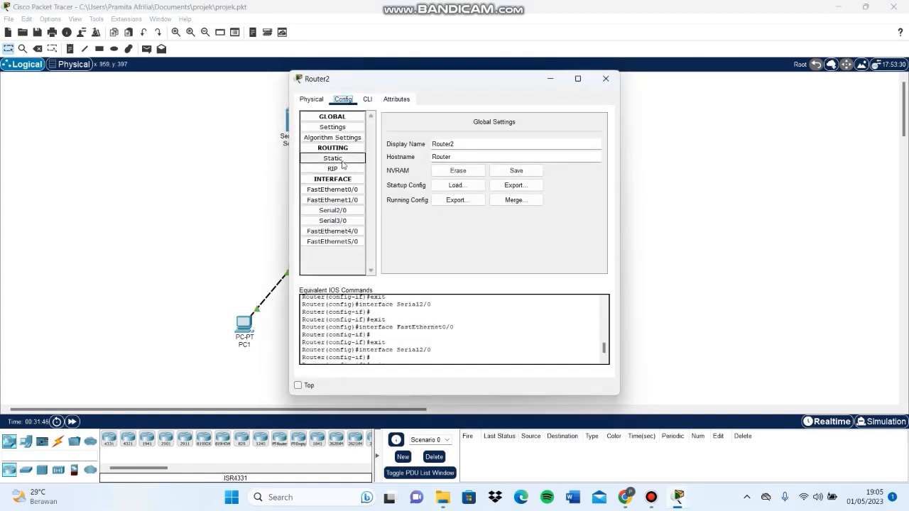
left_click(344, 158)
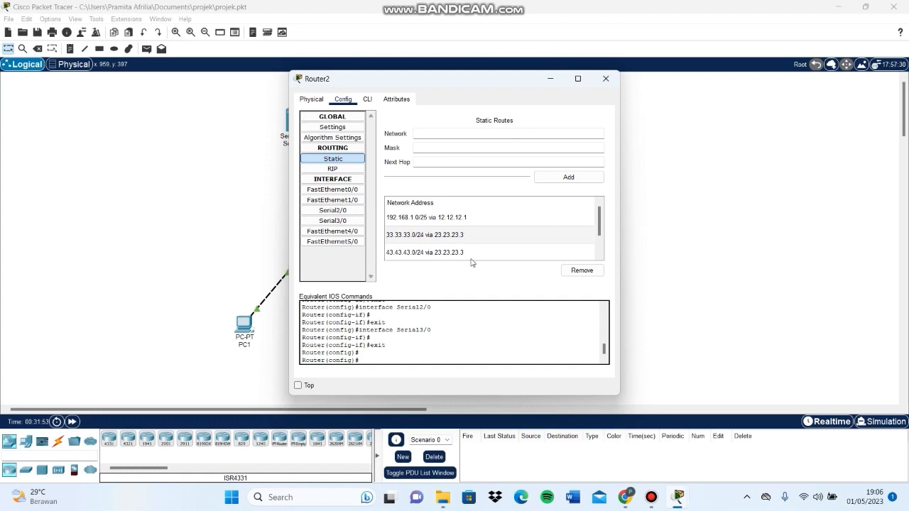
left_click(606, 79)
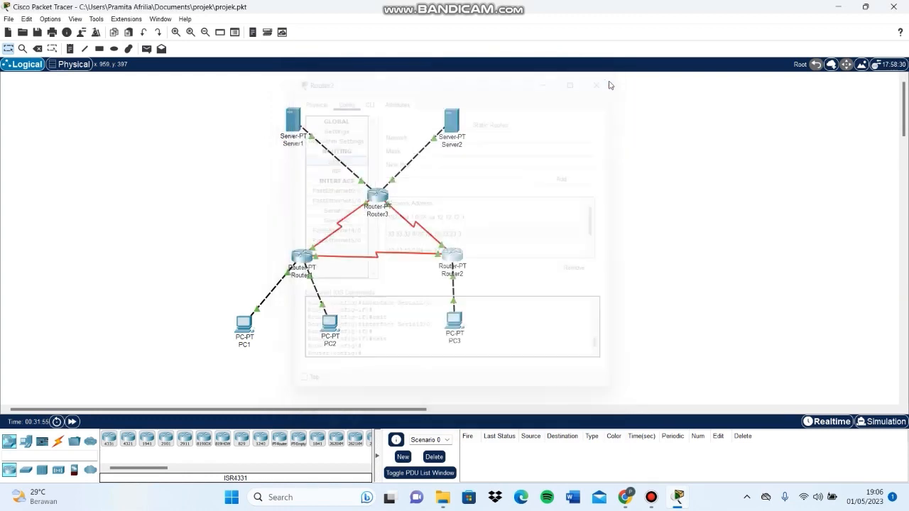
Review the static routes and their next hops configured on Router3
left_click(377, 196)
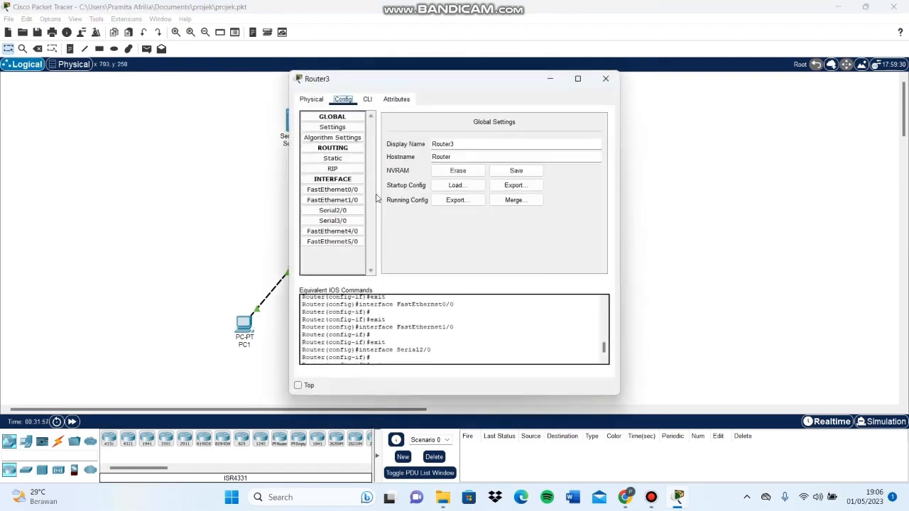
left_click(353, 159)
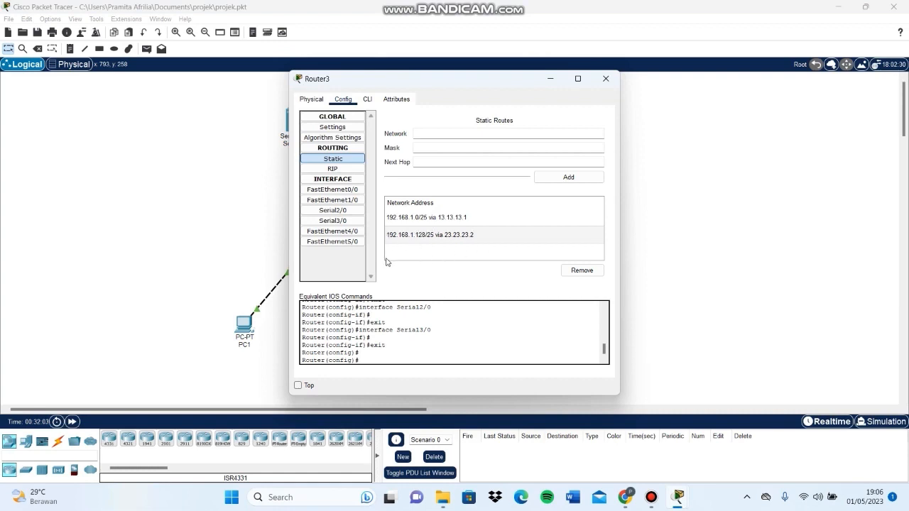
left_click(608, 83)
Check Server1's IP configuration, default gateway and FastEthernet0 port settings
left_click(292, 126)
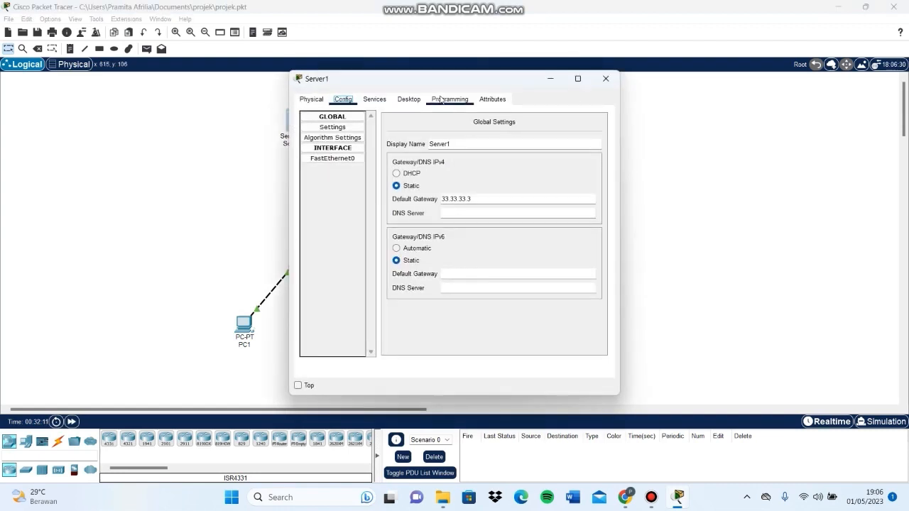
left_click(410, 101)
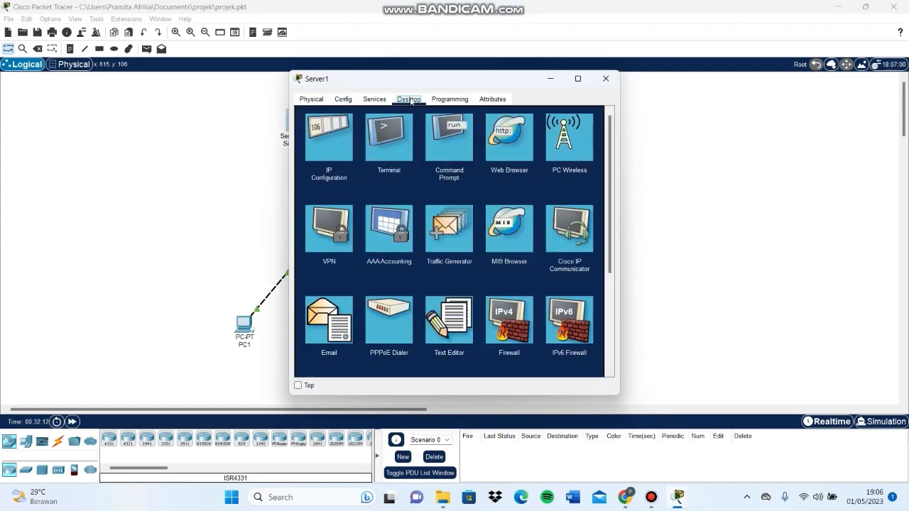
left_click(326, 133)
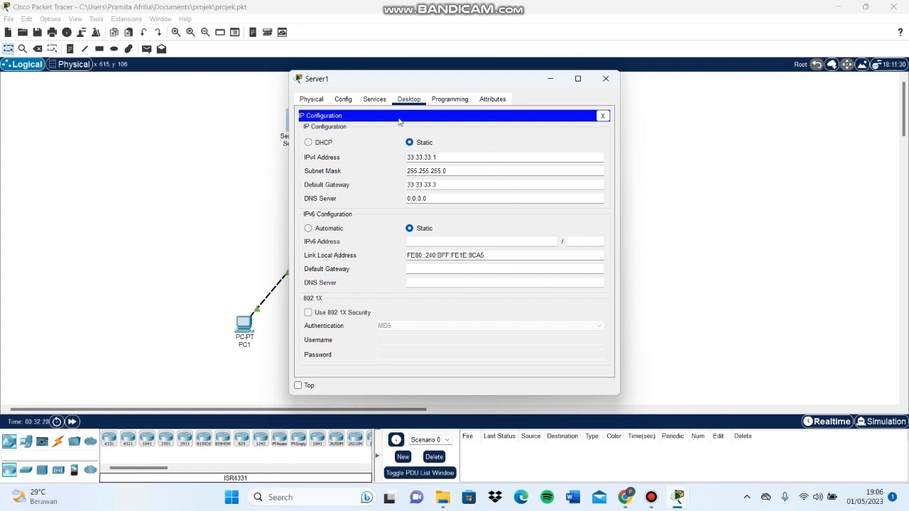
left_click(343, 99)
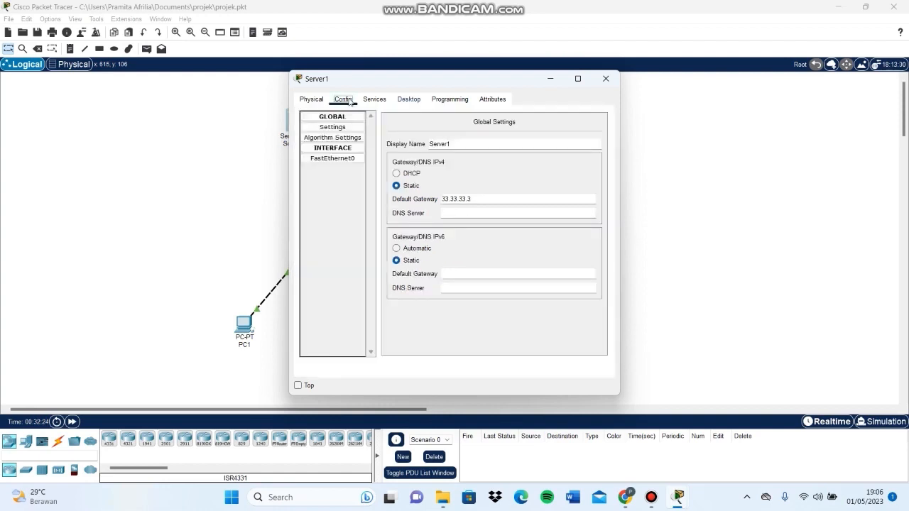
left_click(332, 158)
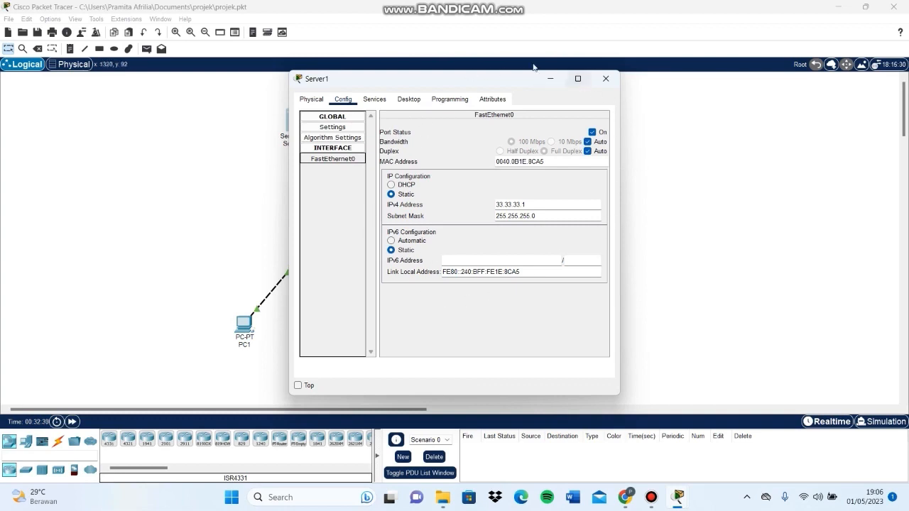
left_click(604, 80)
Check Server2's IP configuration, default gateway and FastEthernet0 port settings
left_click(447, 122)
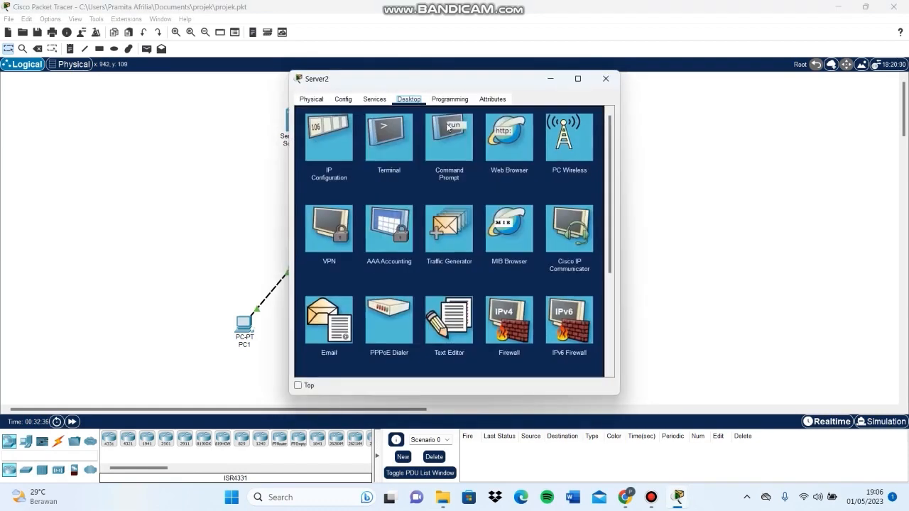
left_click(333, 139)
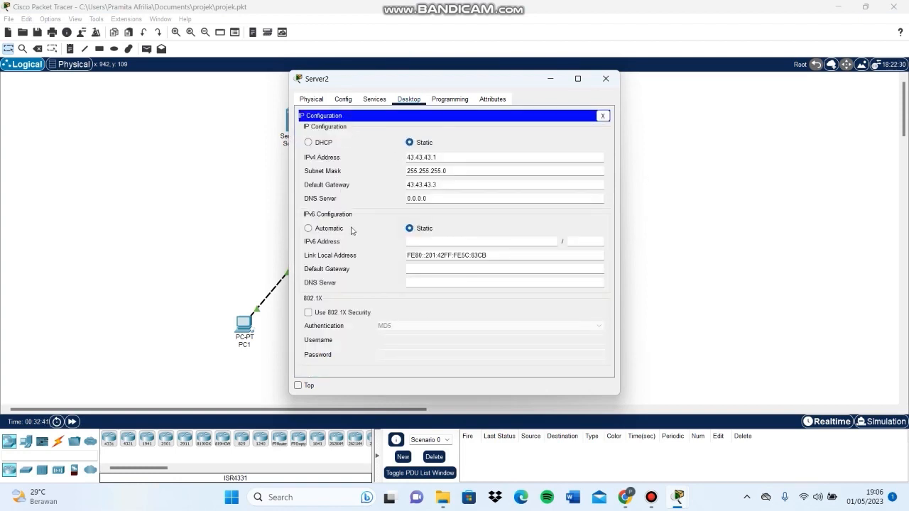
left_click(344, 101)
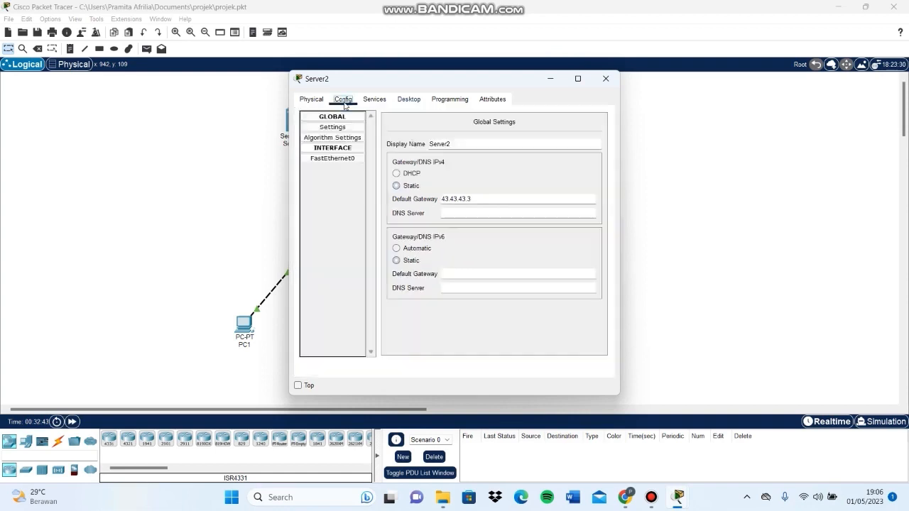
left_click(344, 159)
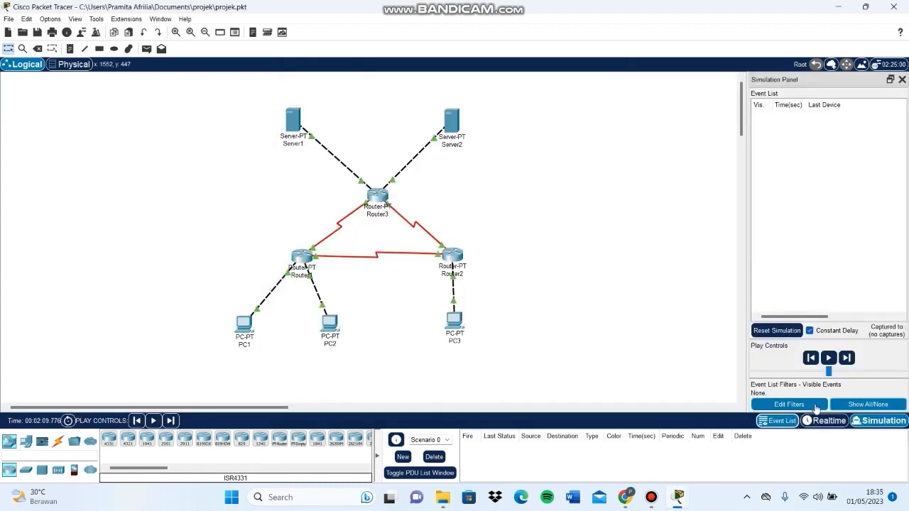
Set the simulation's event list filters to show ICMP events only
left_click(789, 404)
left_click(385, 155)
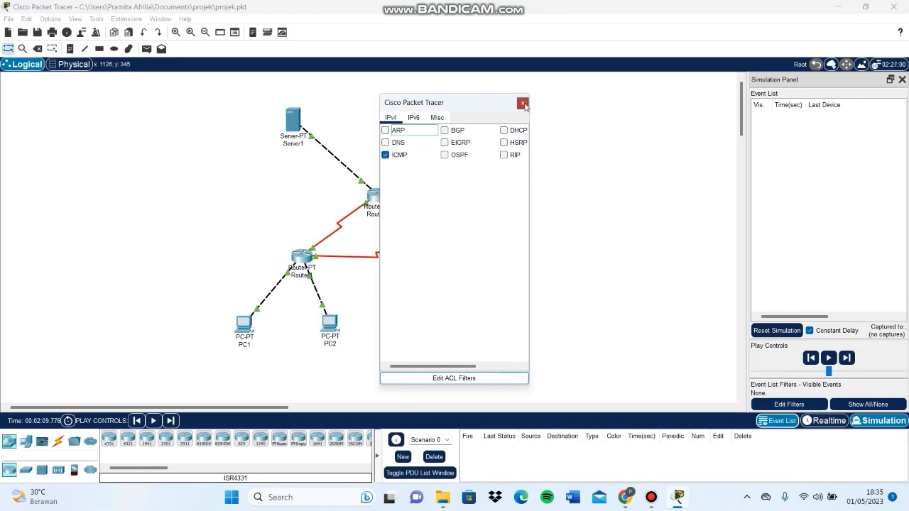
left_click(522, 104)
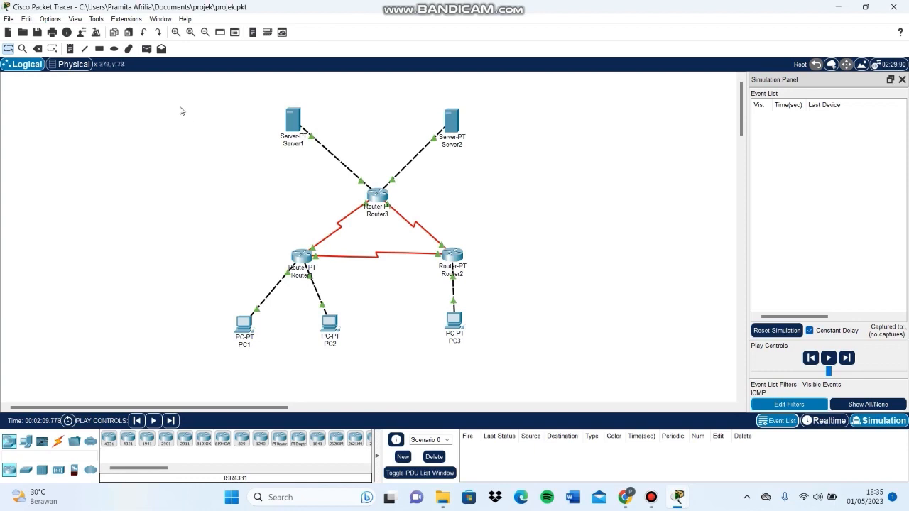
Add a simple PDU from PC1 to PC2 and advance the simulation event by event through the reply to PC1
left_click(147, 49)
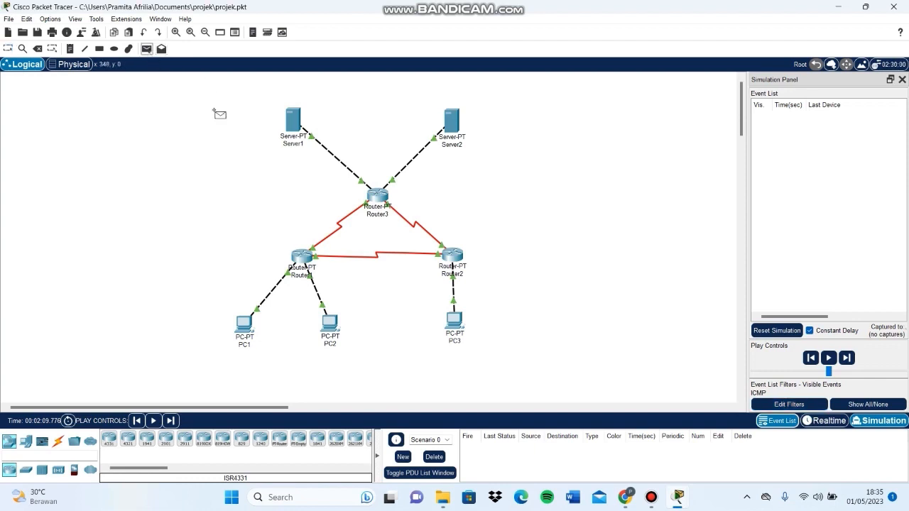
left_click(245, 325)
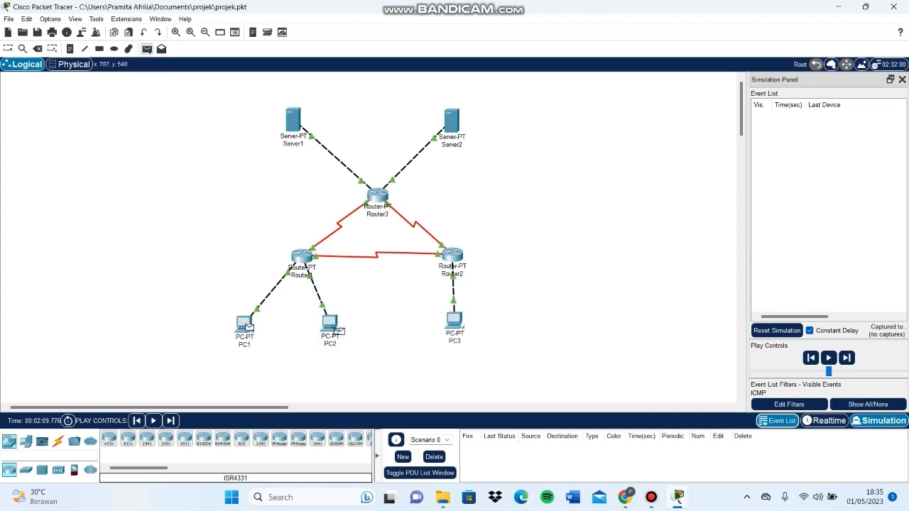
left_click(336, 329)
left_click(848, 358)
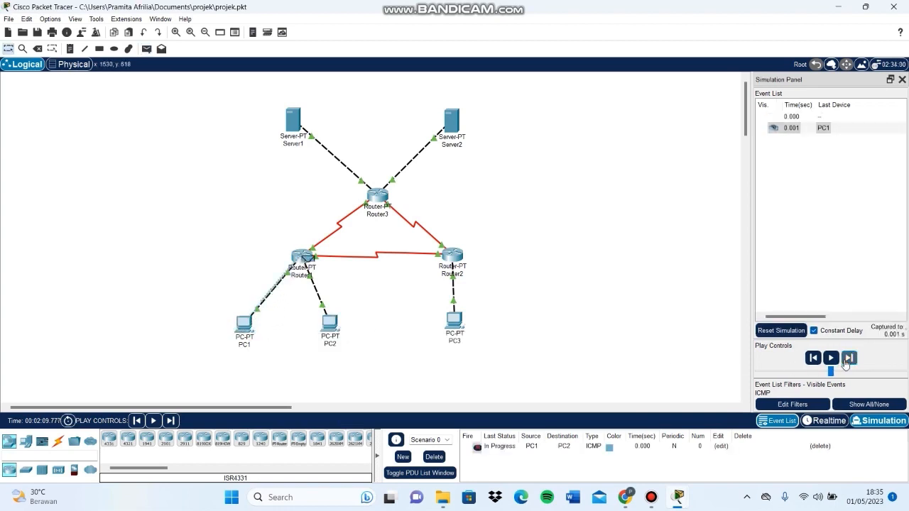
left_click(848, 359)
left_click(846, 360)
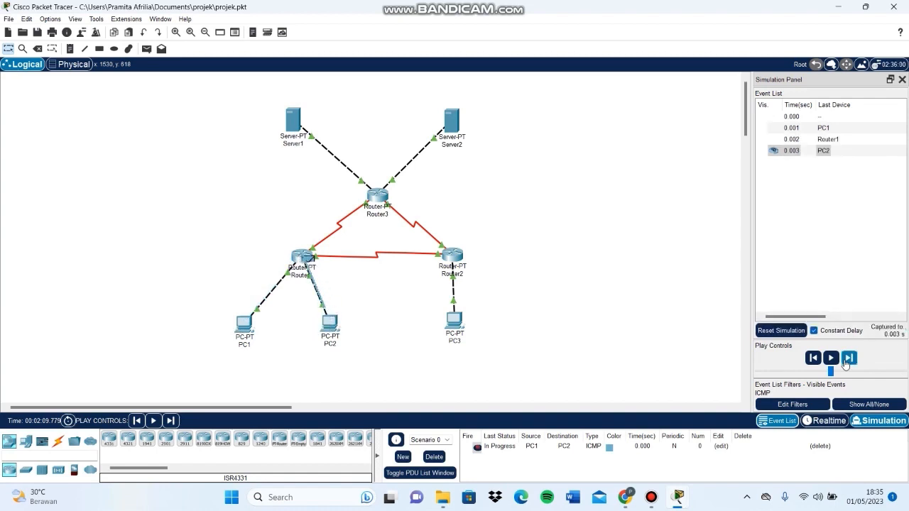
left_click(847, 360)
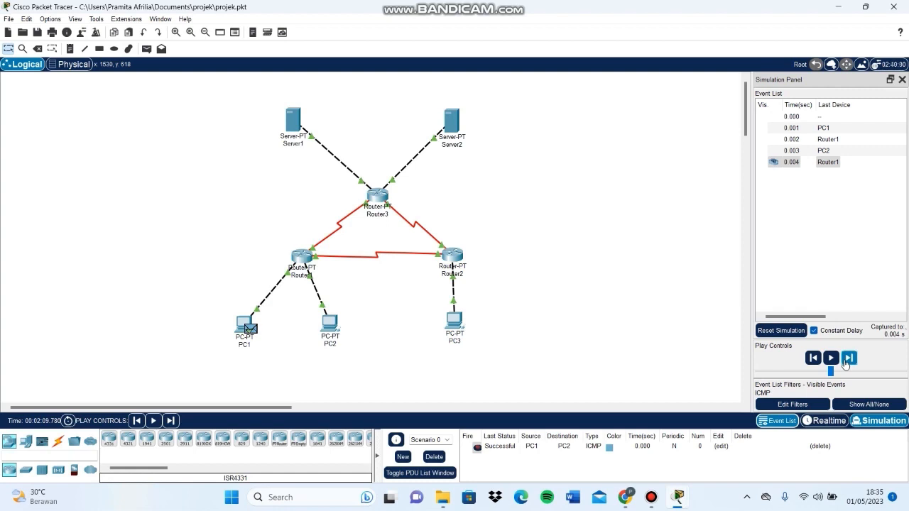
Add a simple PDU from PC1 to PC3 and advance the simulation event by event through the reply to PC1
left_click(149, 50)
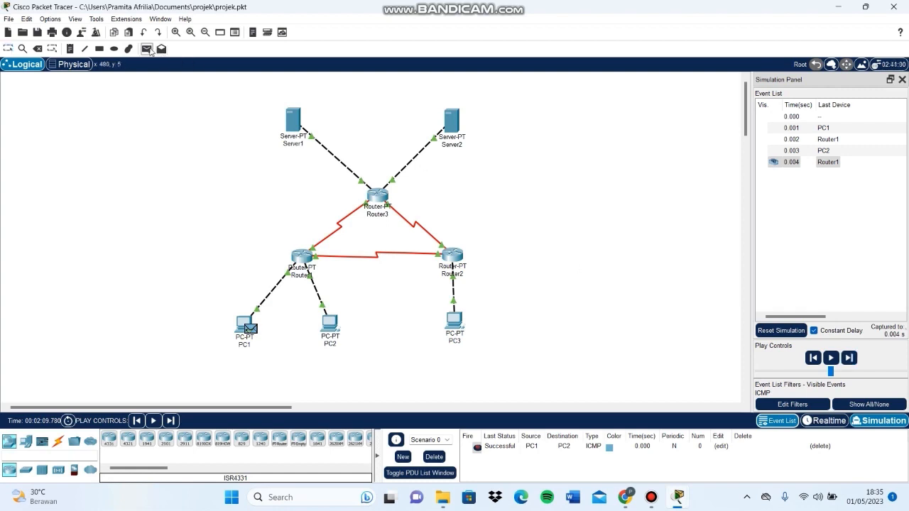
left_click(245, 323)
left_click(453, 320)
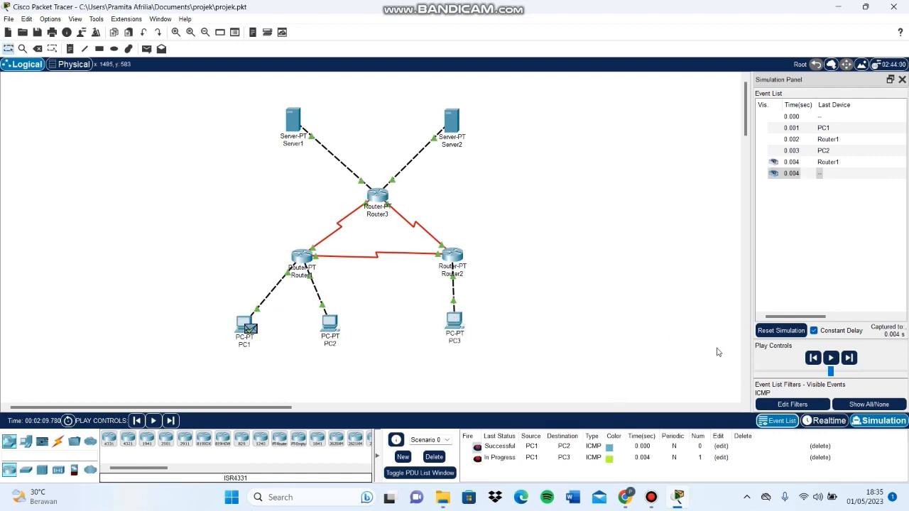
left_click(848, 359)
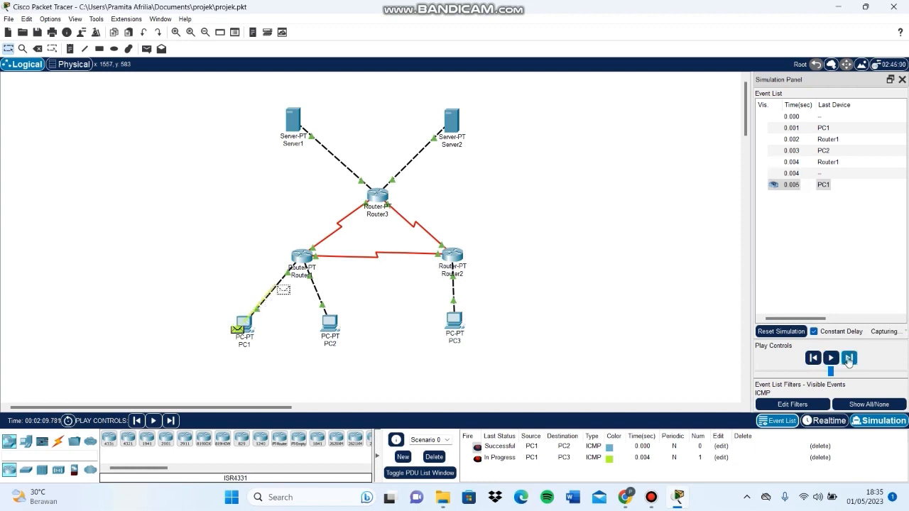
left_click(849, 359)
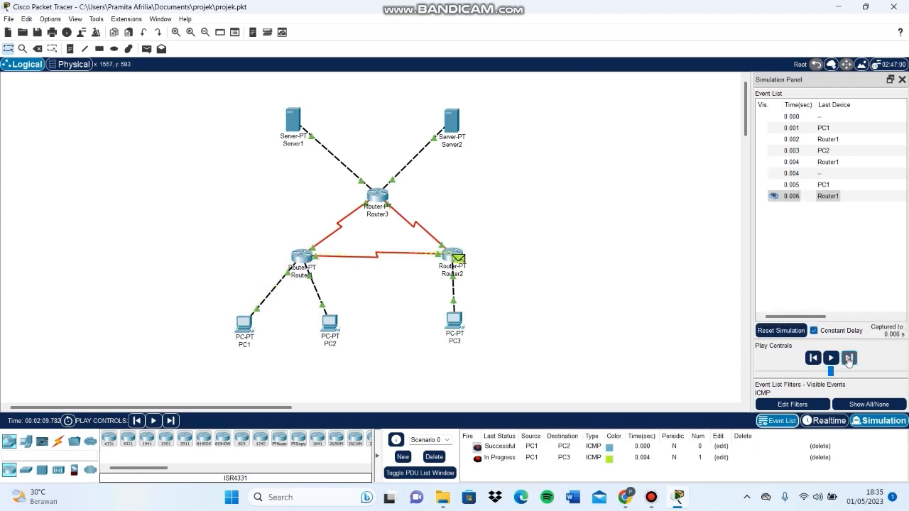
left_click(848, 359)
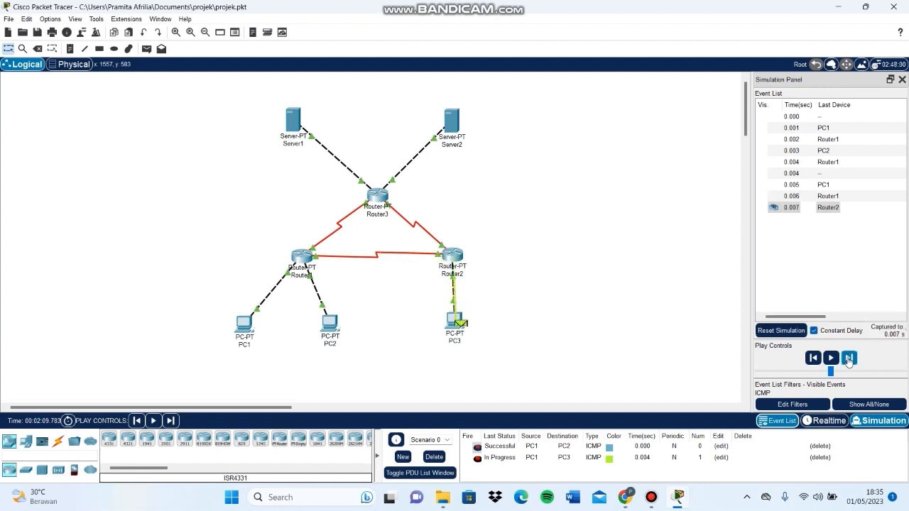
left_click(849, 358)
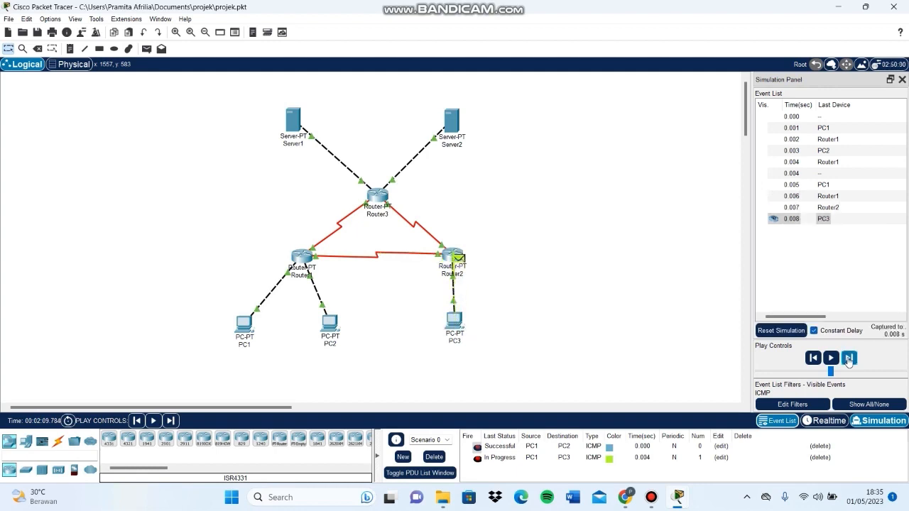
left_click(848, 358)
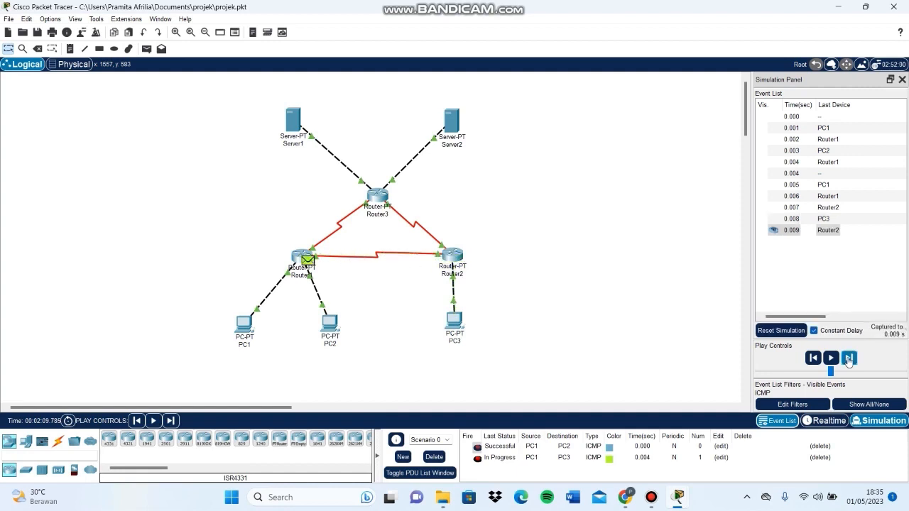
left_click(849, 359)
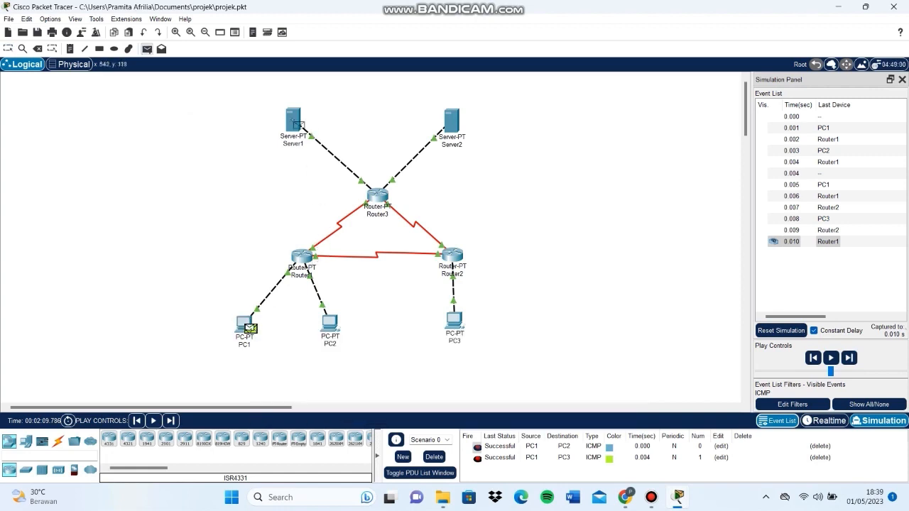
Try sending a simple PDU from PC1 to Server1, advancing the simulation one event at a time
left_click(292, 124)
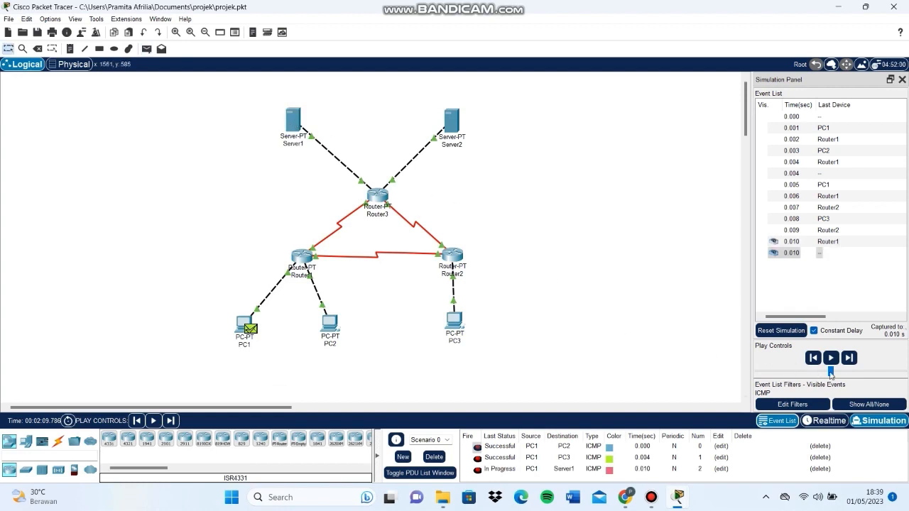
left_click(846, 362)
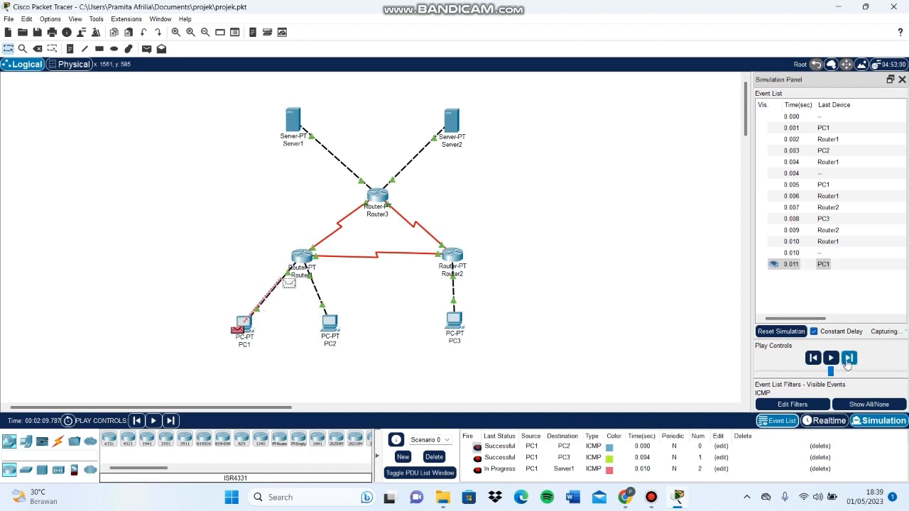
left_click(847, 362)
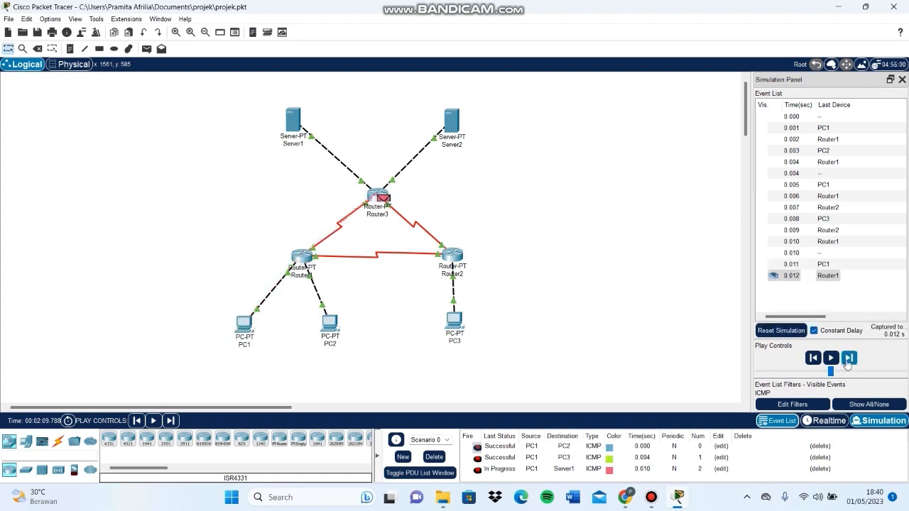
left_click(847, 362)
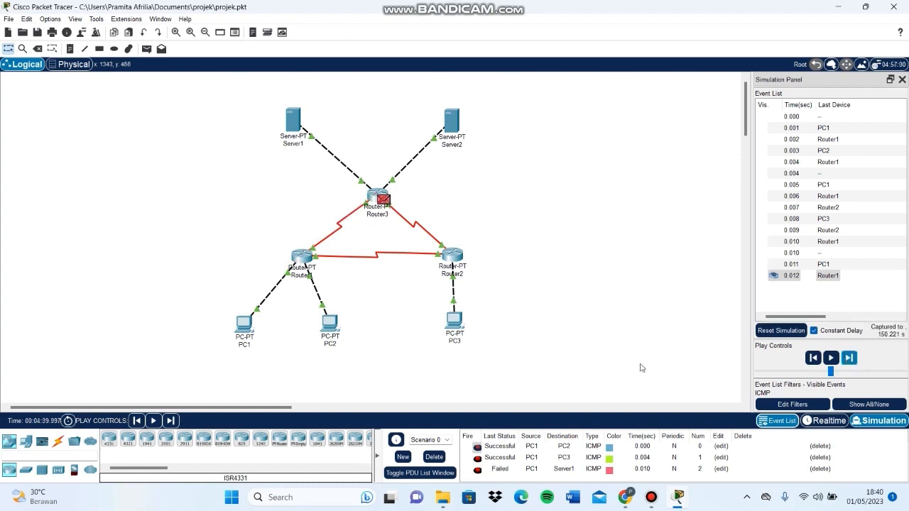
Clear the scenario's PDUs and resend a simple PDU from PC1 to Server1, advancing the simulation event by event through the reply to PC1
left_click(433, 457)
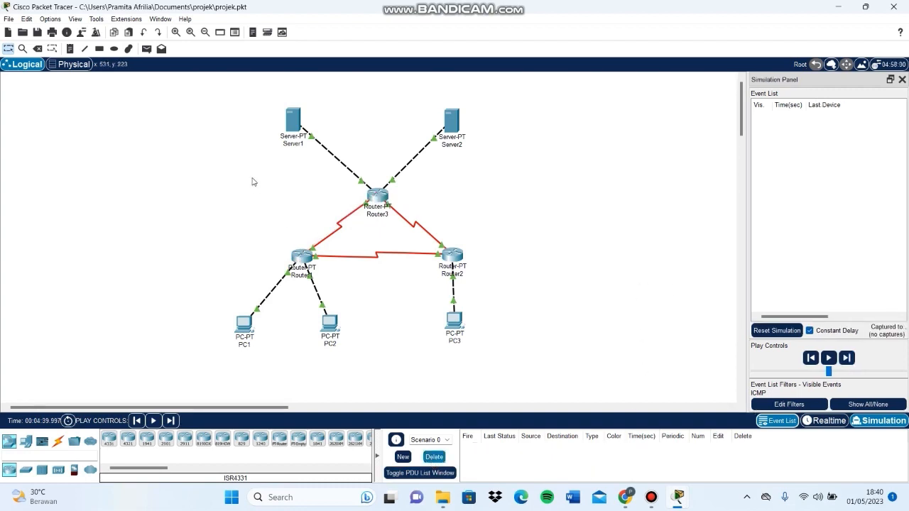
left_click(147, 49)
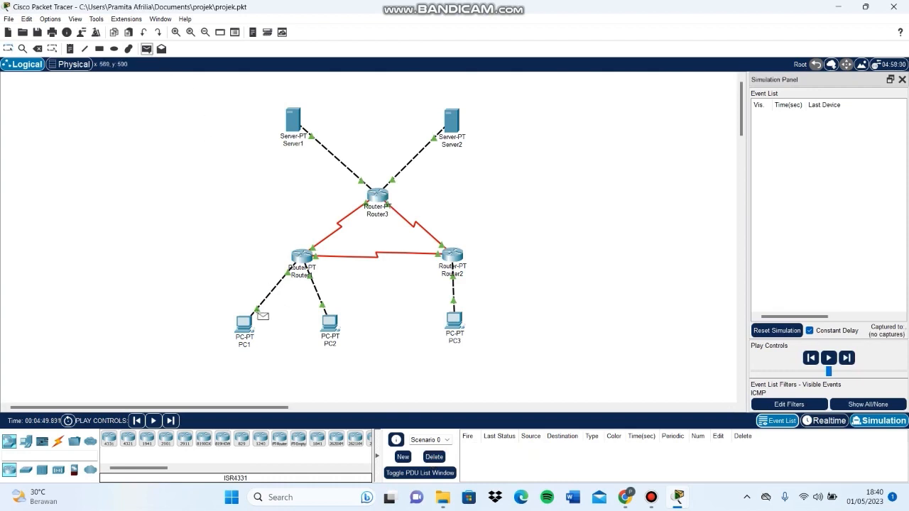
left_click(246, 325)
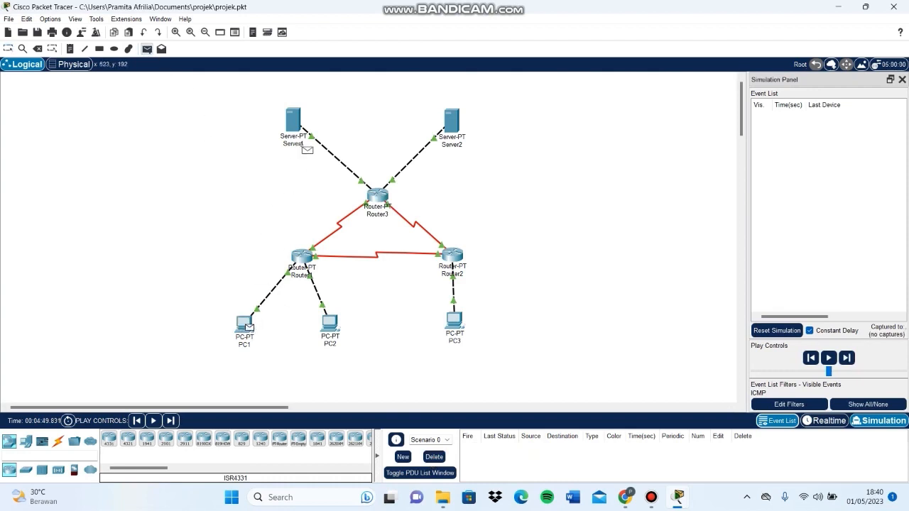
left_click(295, 122)
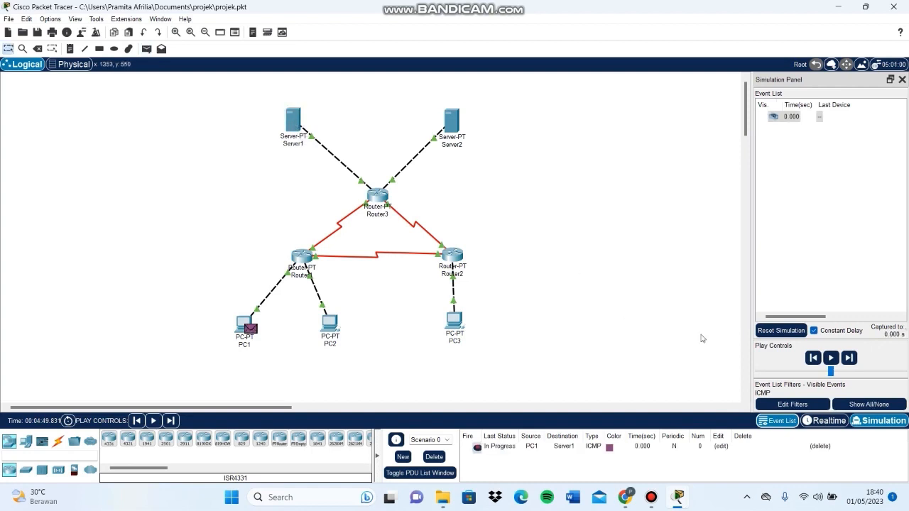
left_click(849, 358)
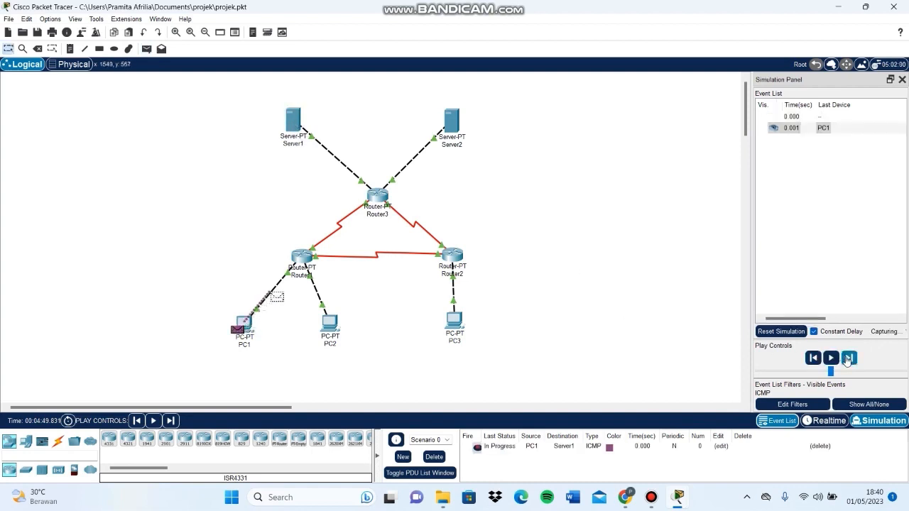
left_click(849, 358)
left_click(849, 358)
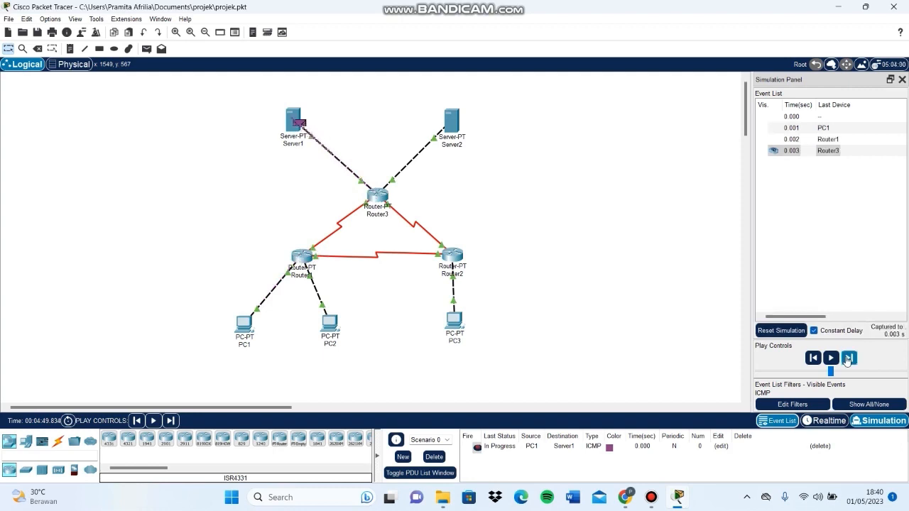
left_click(849, 358)
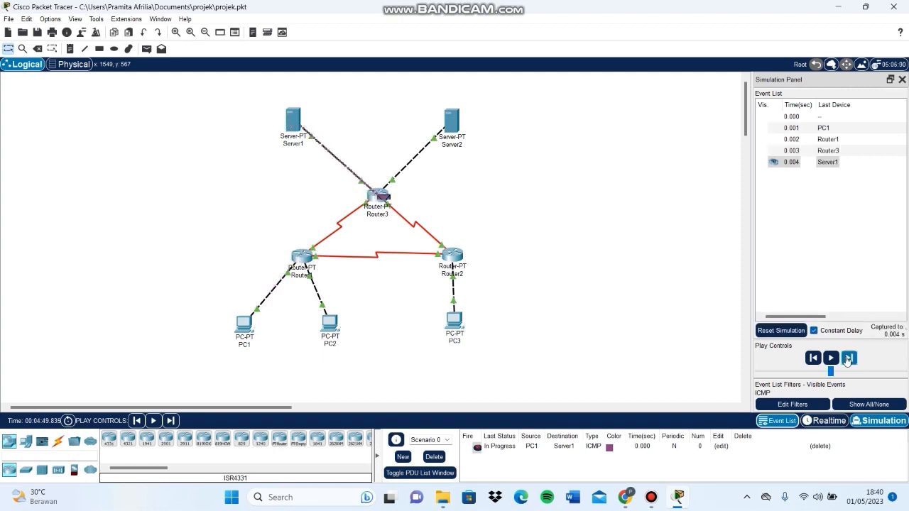
left_click(848, 359)
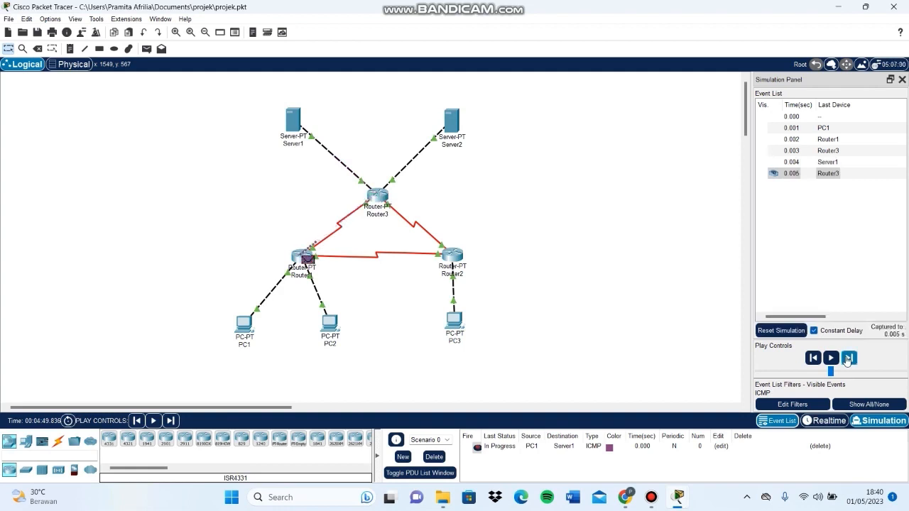
left_click(848, 359)
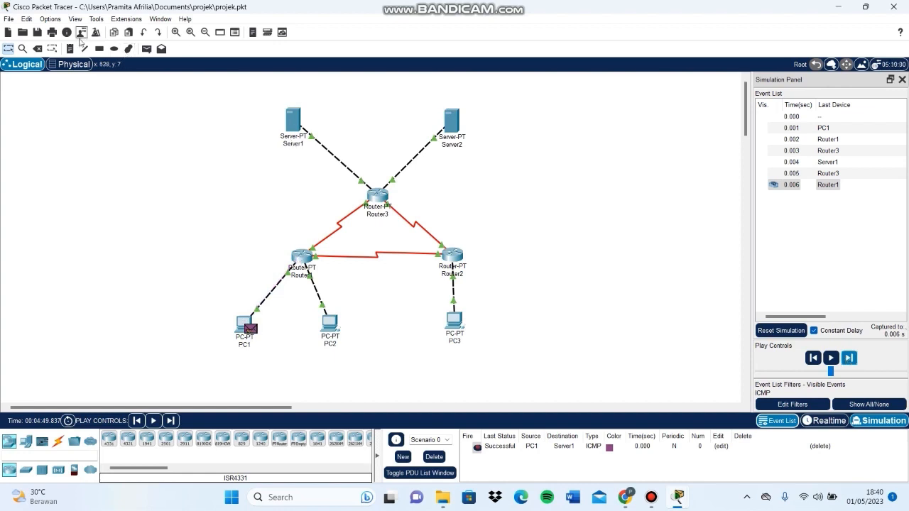
Try sending a simple PDU from PC1 to Server2, advancing the simulation one event at a time
left_click(146, 48)
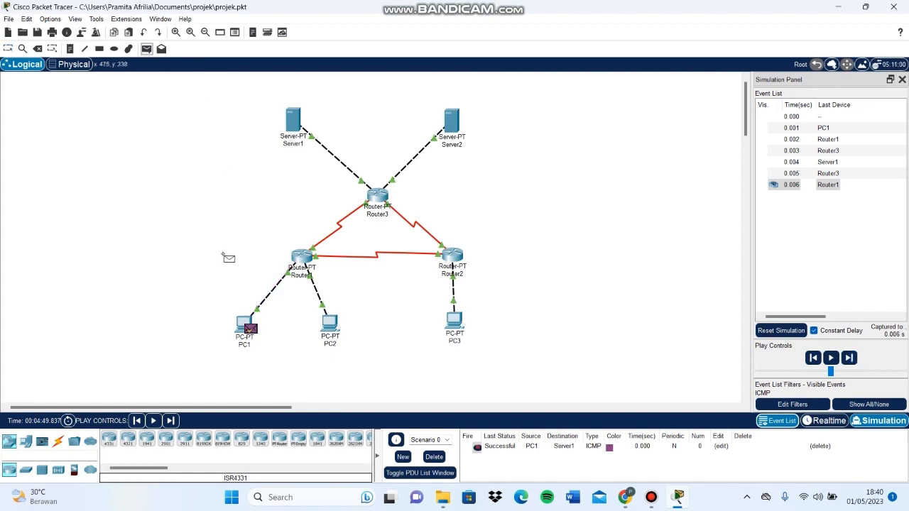
left_click(250, 328)
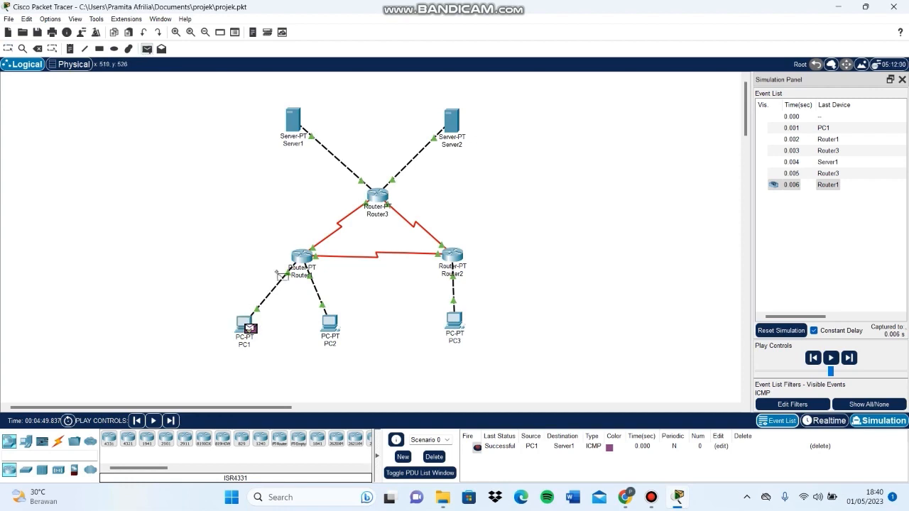
left_click(452, 121)
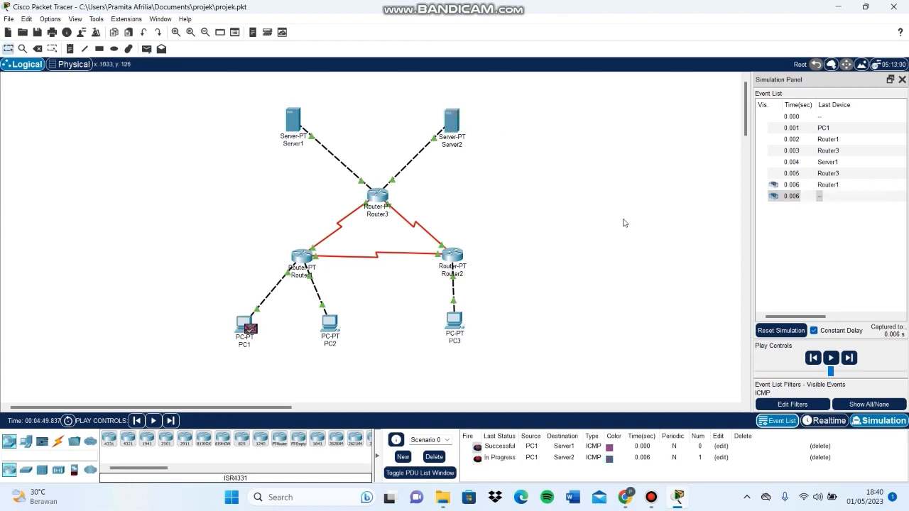
left_click(848, 358)
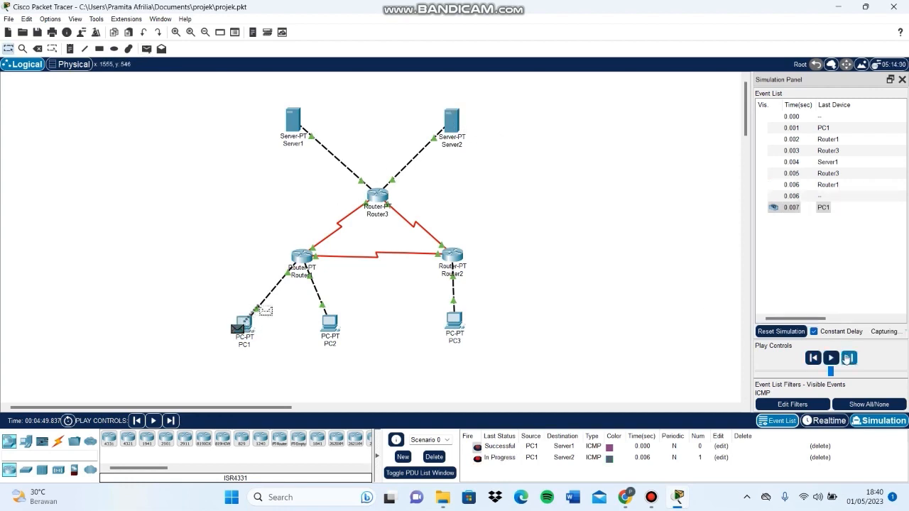
left_click(849, 358)
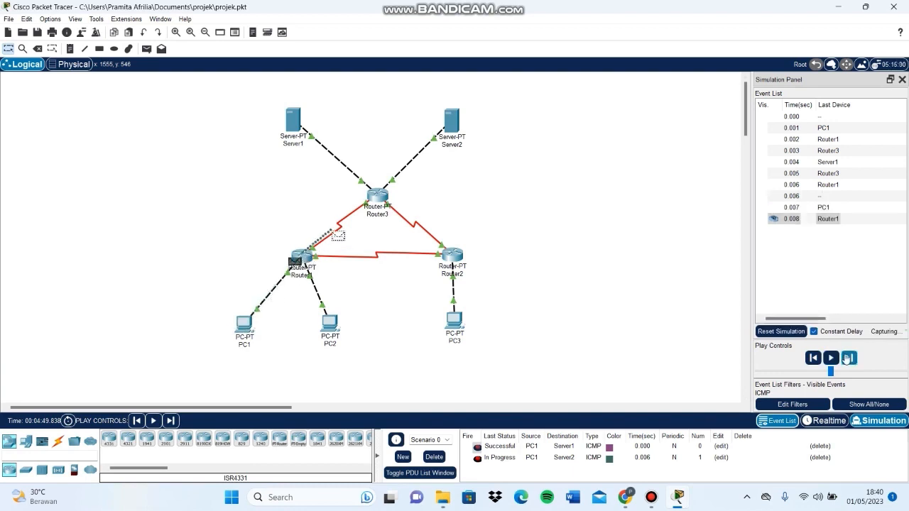
left_click(847, 360)
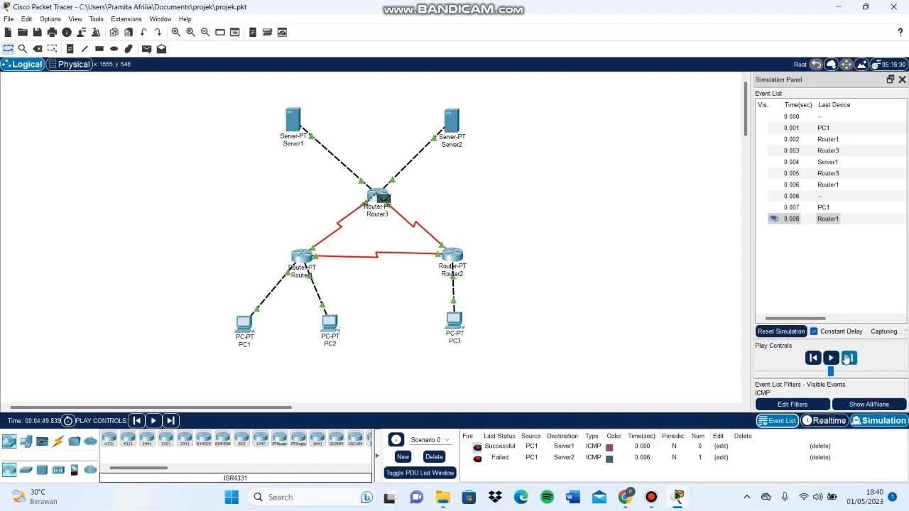
left_click(846, 359)
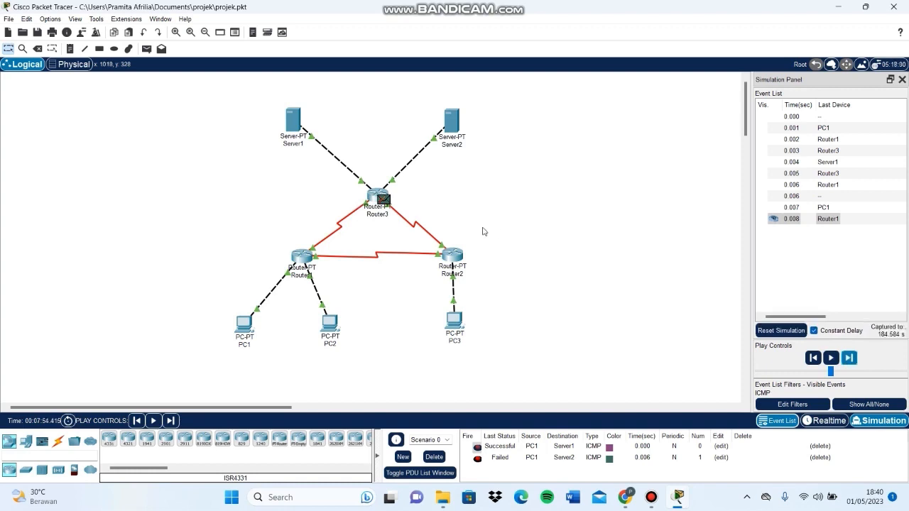
Clear the scenario's PDUs and resend a simple PDU from PC1 to Server2, advancing the simulation event by event through the reply to PC1
left_click(430, 461)
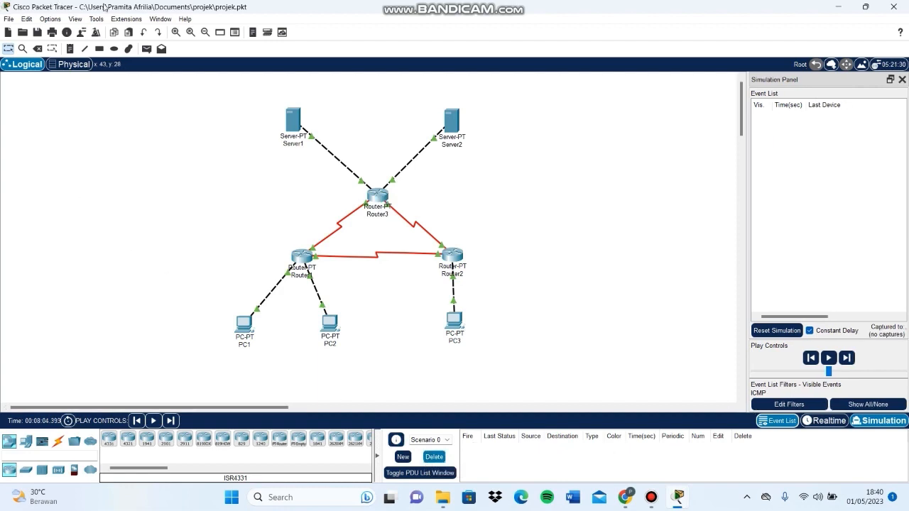
left_click(146, 49)
left_click(244, 323)
left_click(452, 120)
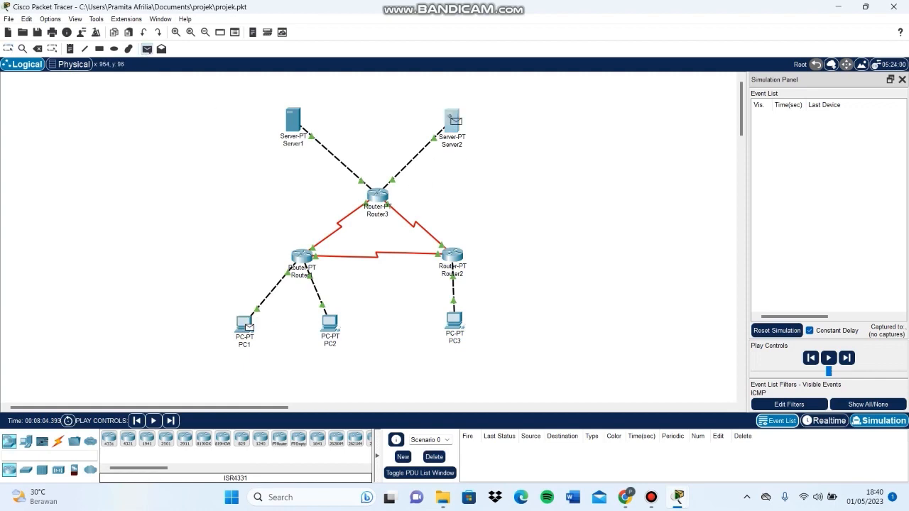
left_click(848, 358)
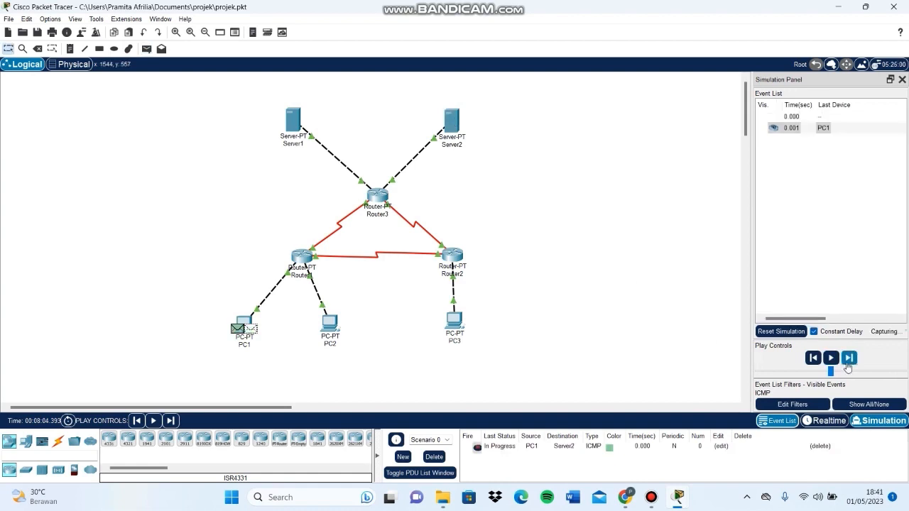
left_click(848, 361)
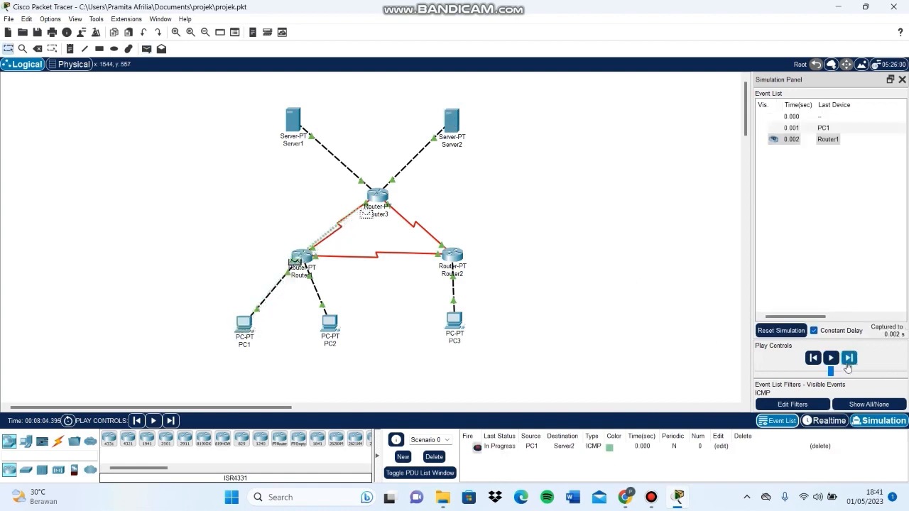
left_click(848, 362)
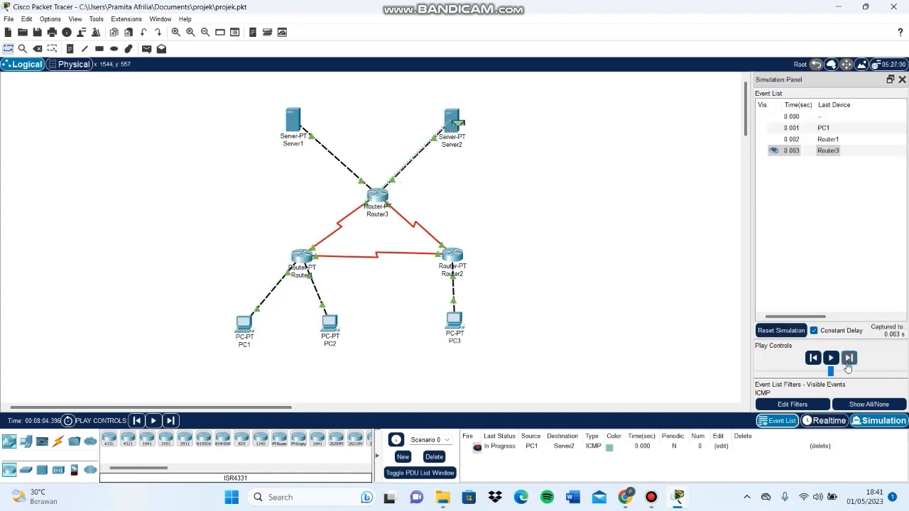
left_click(848, 361)
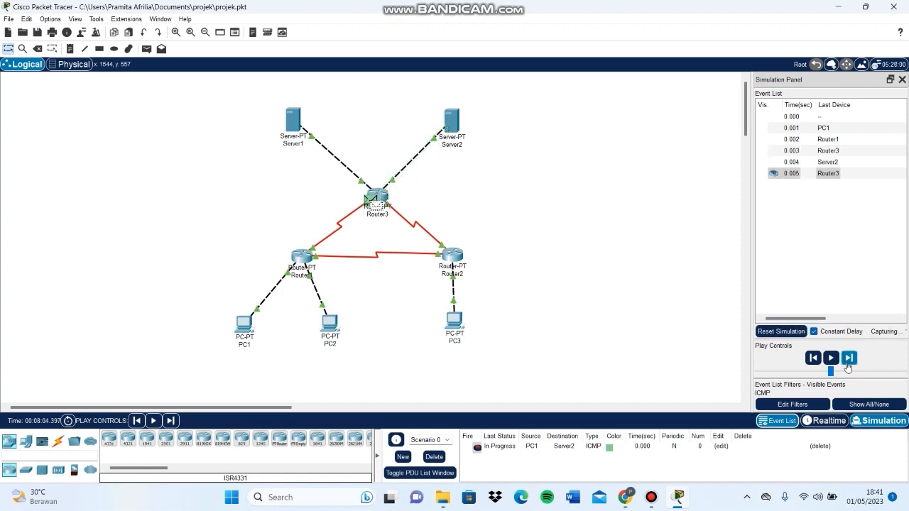
left_click(847, 364)
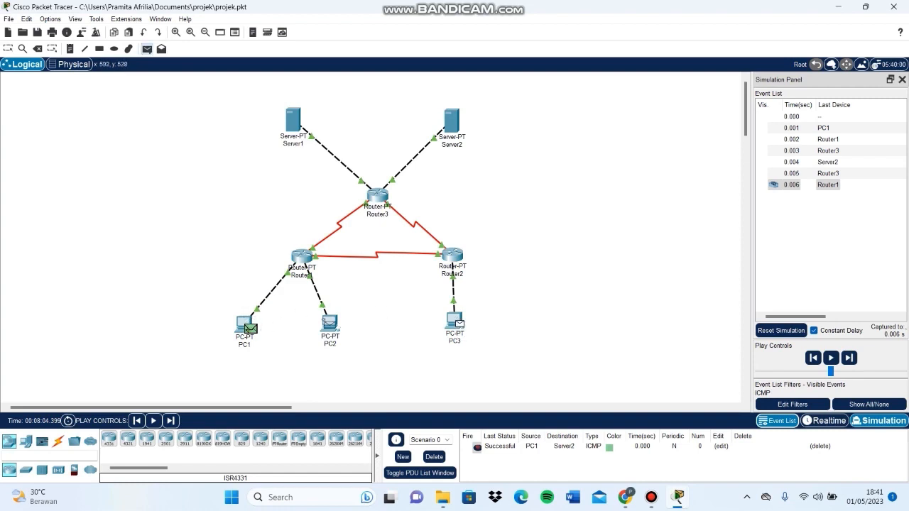
Add a simple PDU from PC3 to PC1 and advance the simulation event by event through the reply to PC3
left_click(248, 326)
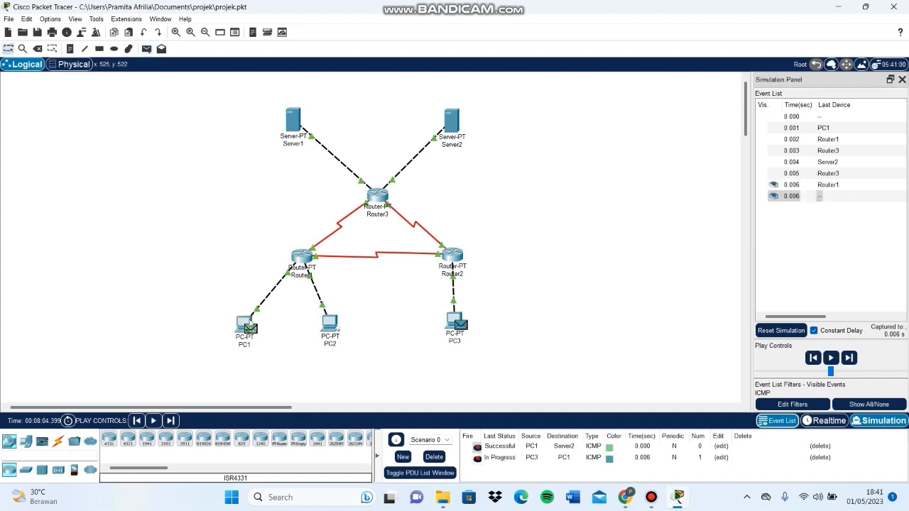
left_click(851, 357)
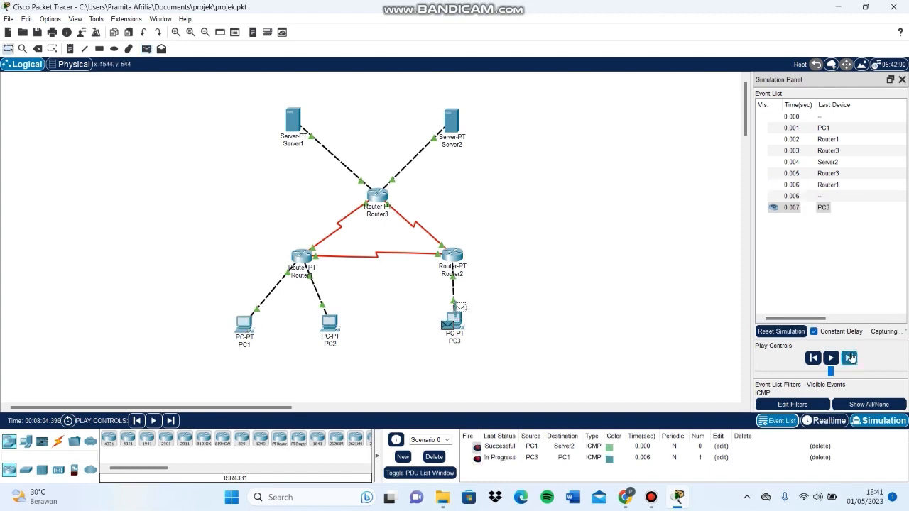
left_click(851, 358)
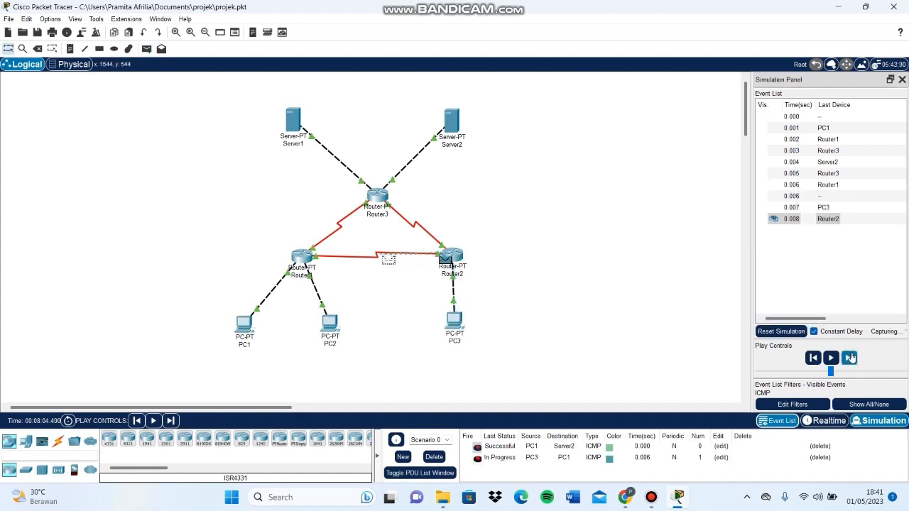
left_click(851, 358)
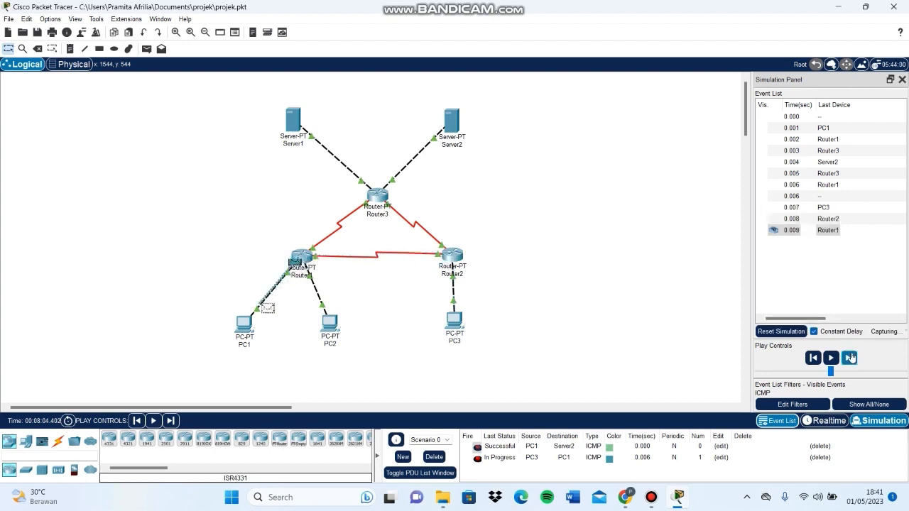
left_click(851, 357)
left_click(850, 358)
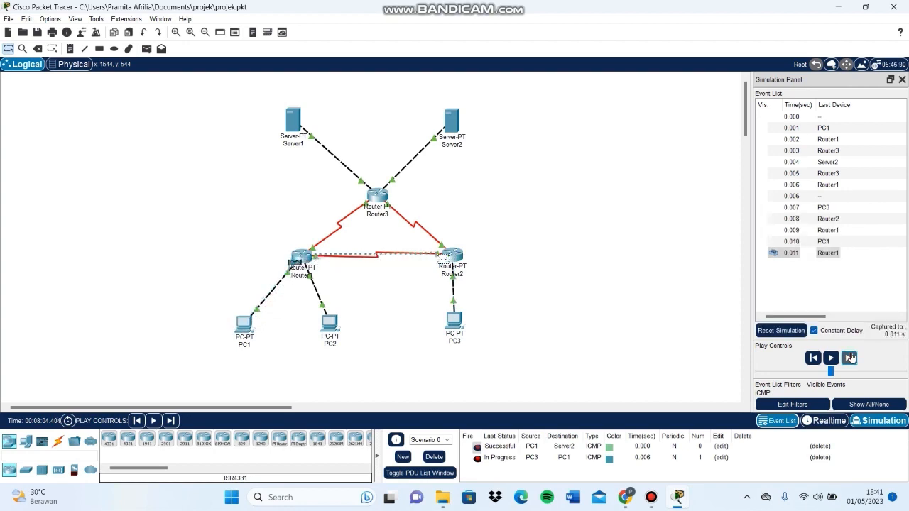
left_click(851, 357)
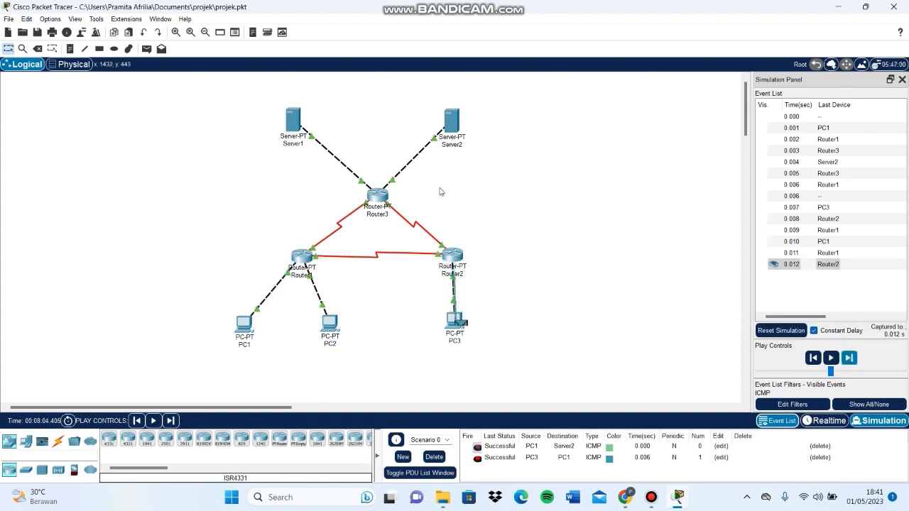
Add a simple PDU from PC3 to PC2 and advance the simulation event by event through the reply to PC3
left_click(149, 49)
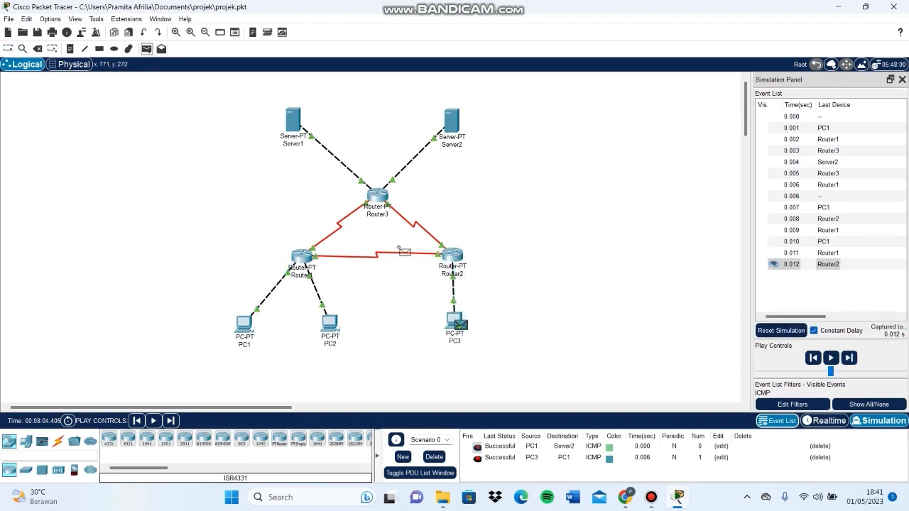
left_click(452, 318)
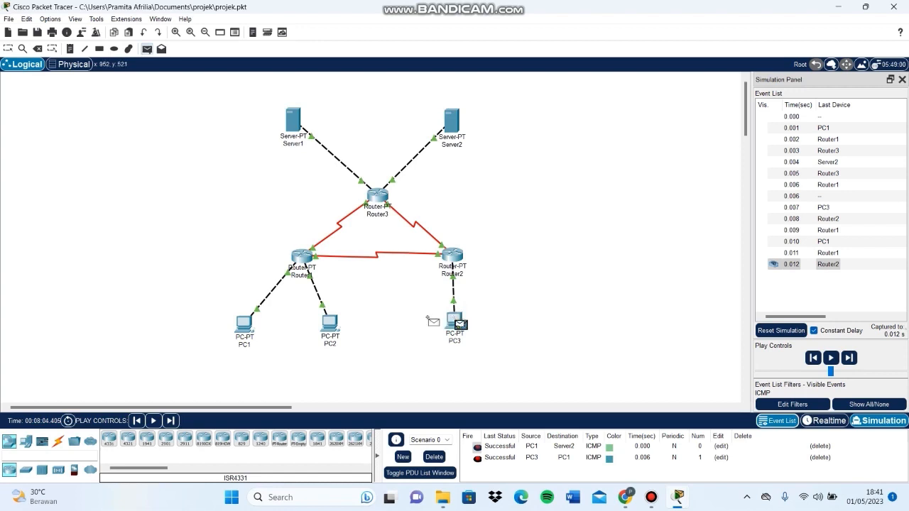
left_click(332, 323)
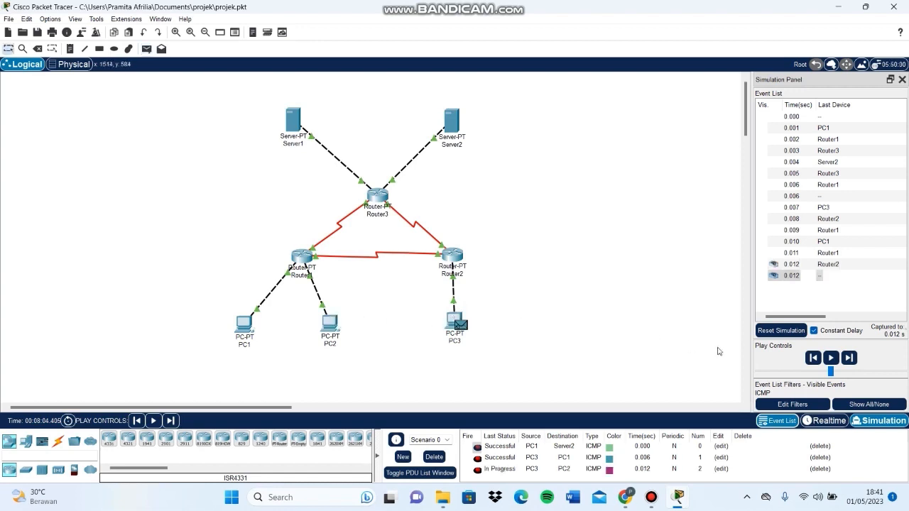
left_click(849, 358)
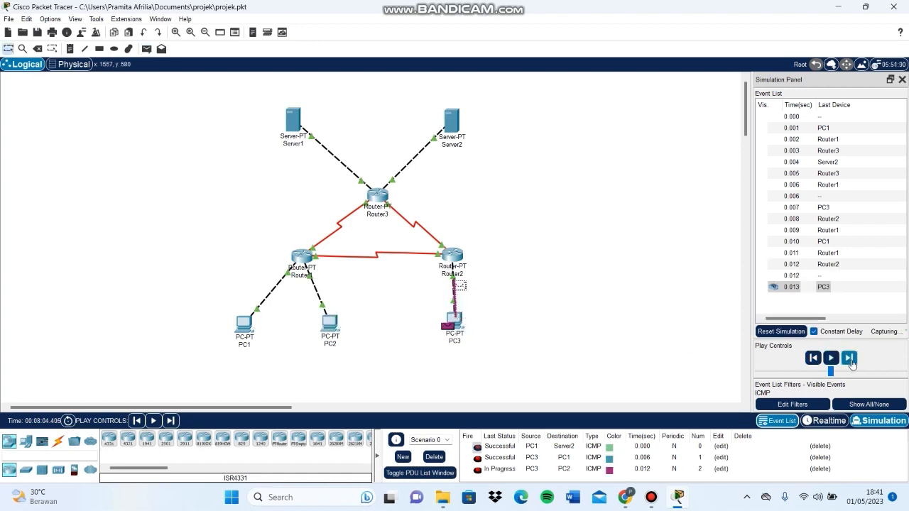
left_click(850, 359)
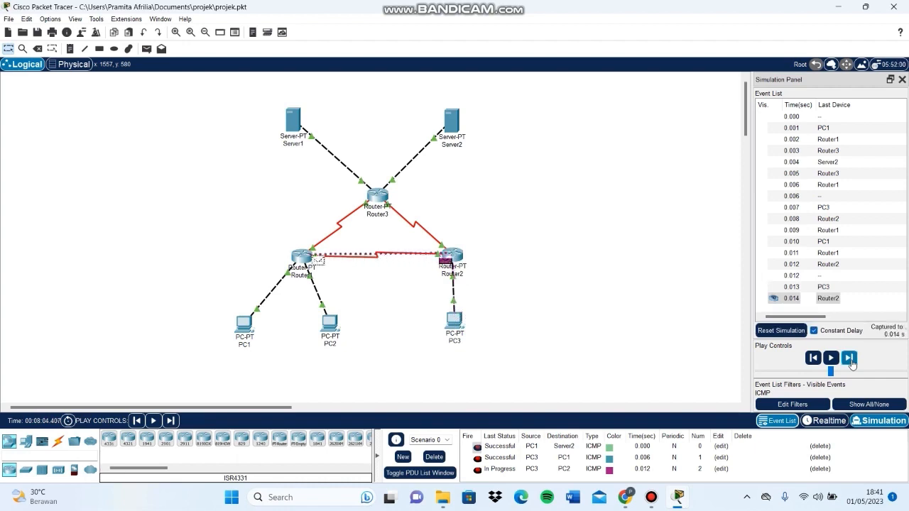
left_click(850, 358)
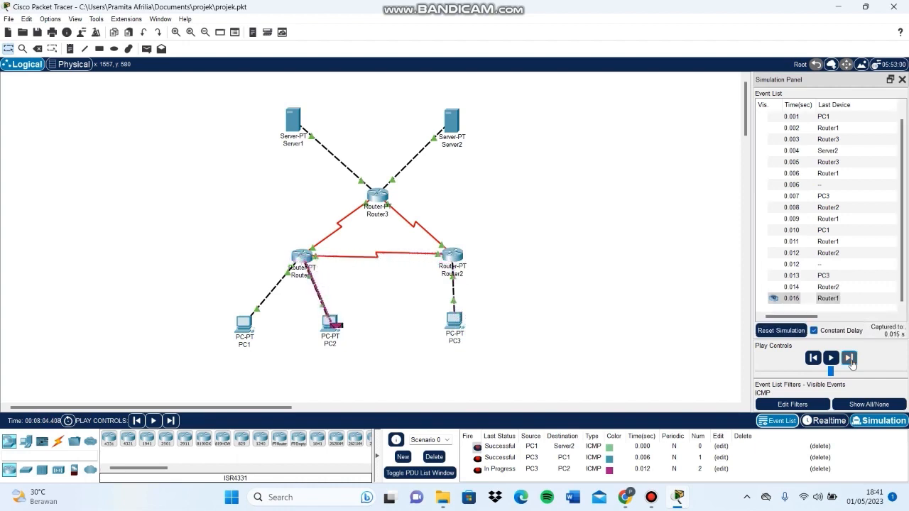
left_click(849, 359)
left_click(850, 359)
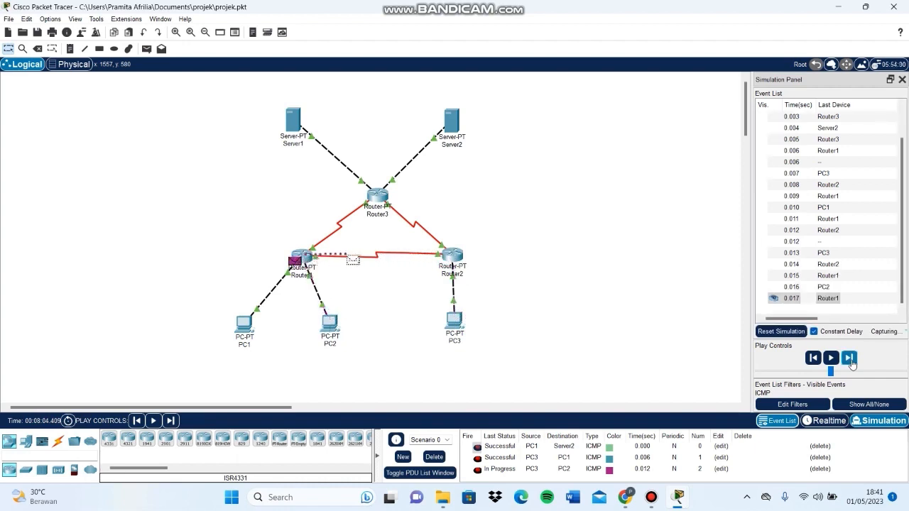
left_click(849, 358)
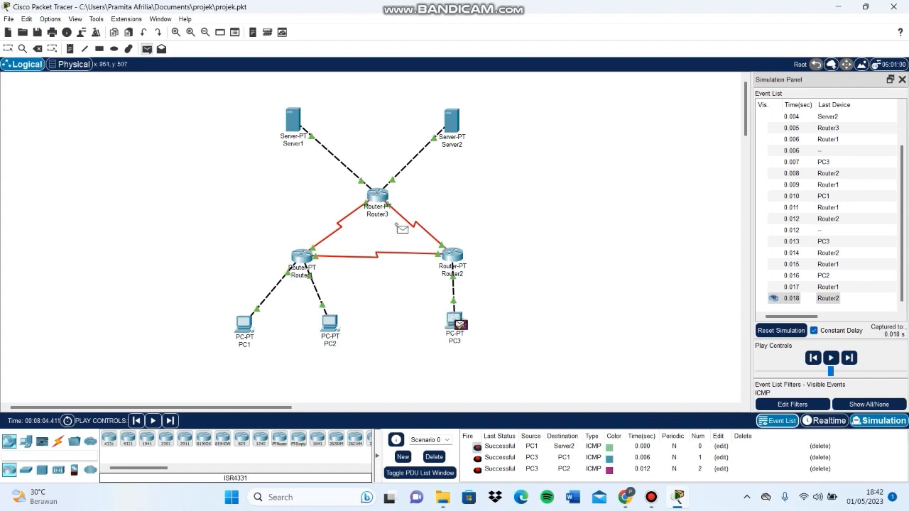
Add a simple PDU from PC3 to Server1 and advance the simulation event by event through the reply to PC3
left_click(297, 125)
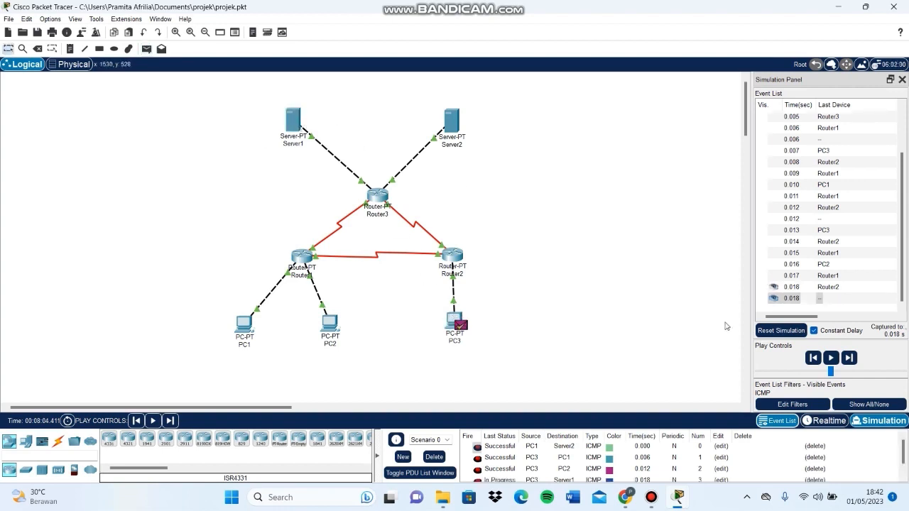
left_click(850, 357)
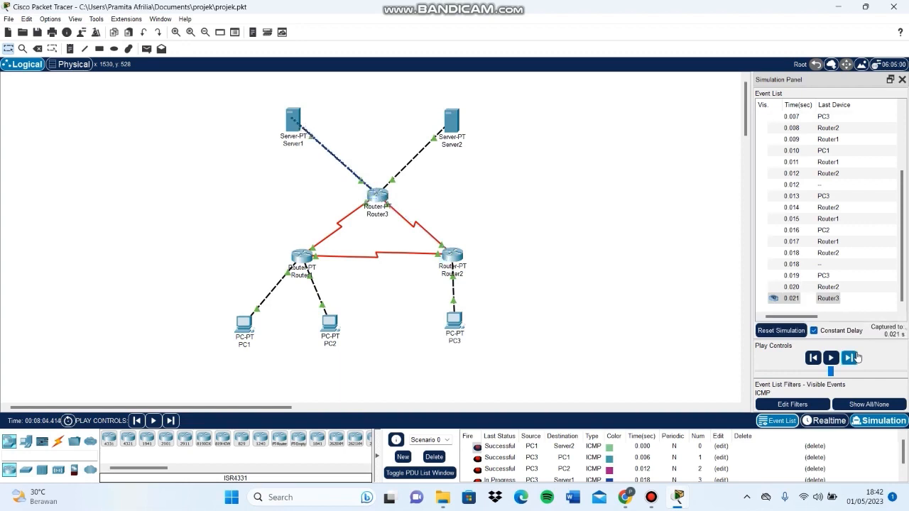
left_click(856, 357)
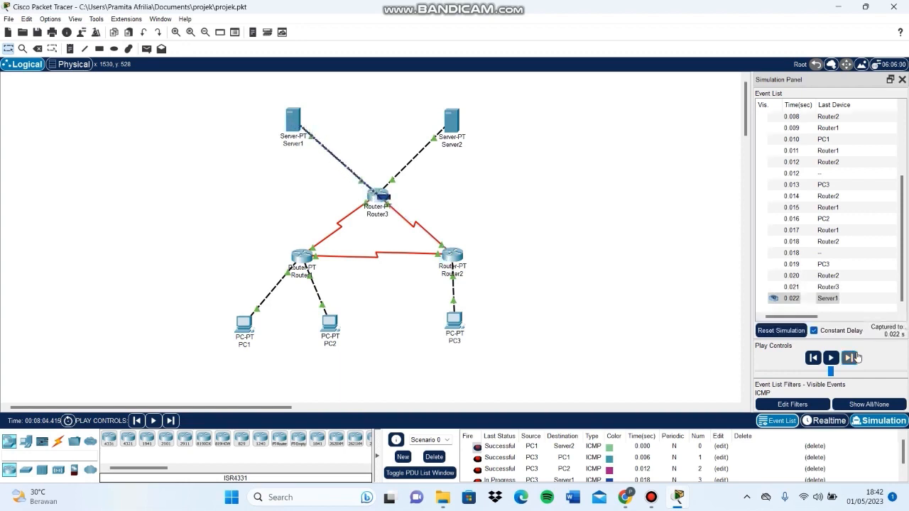
left_click(856, 357)
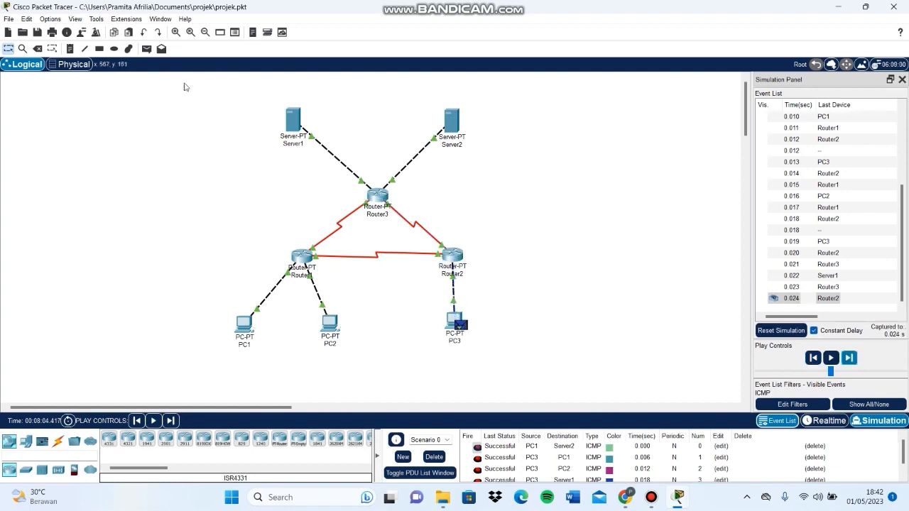
Add a simple PDU from PC3 to Server2 and advance the simulation event by event through the reply to PC3
left_click(147, 49)
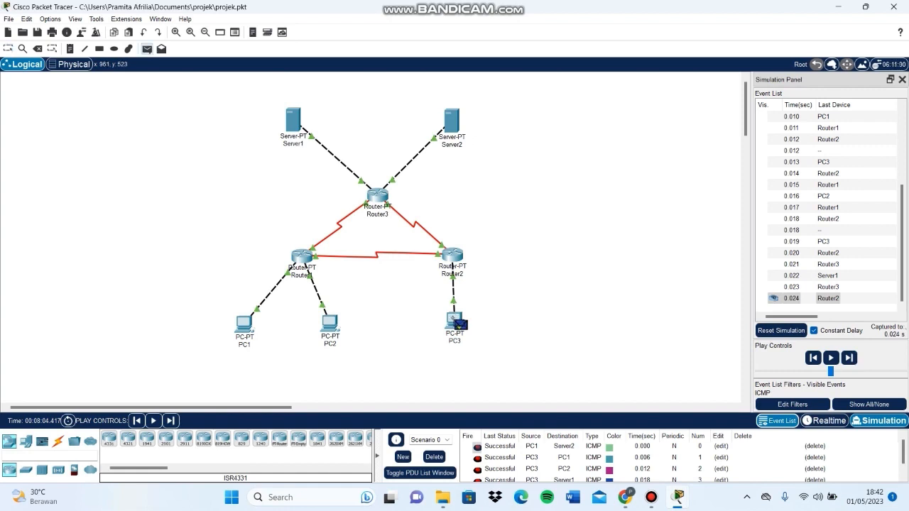
left_click(456, 319)
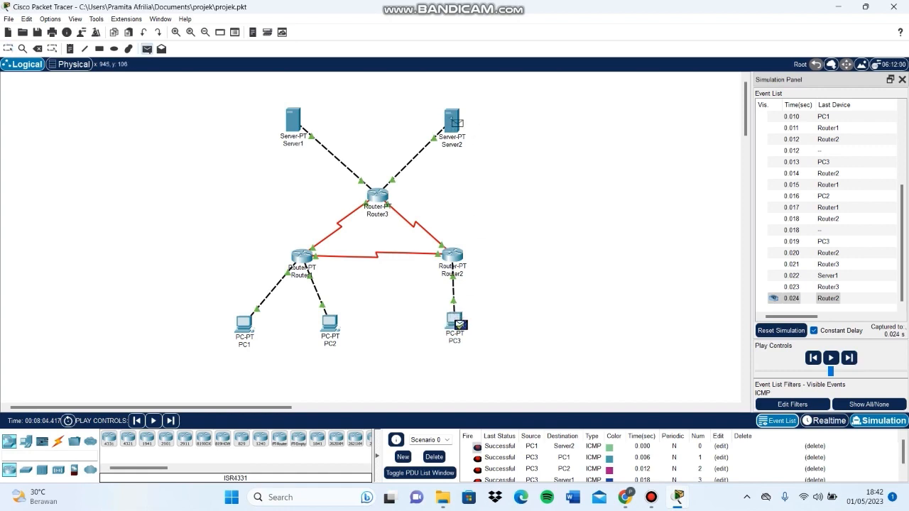
left_click(452, 119)
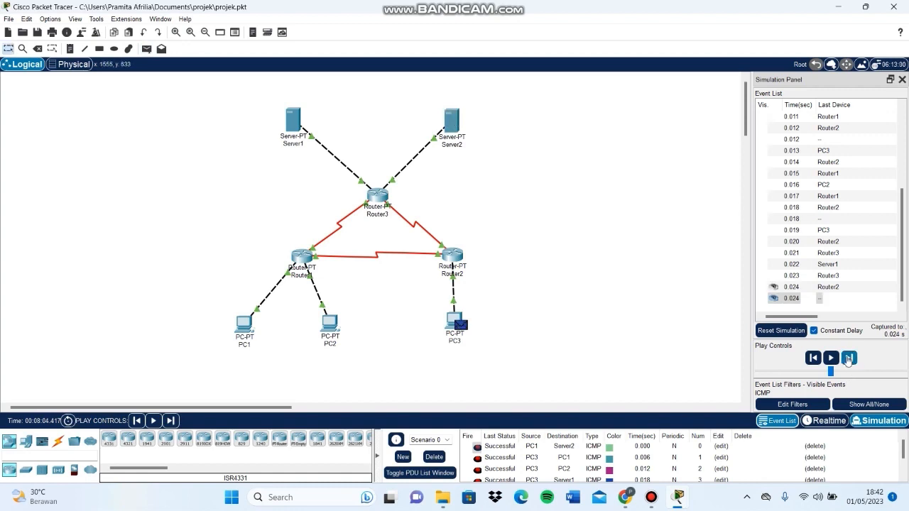
left_click(850, 359)
left_click(848, 361)
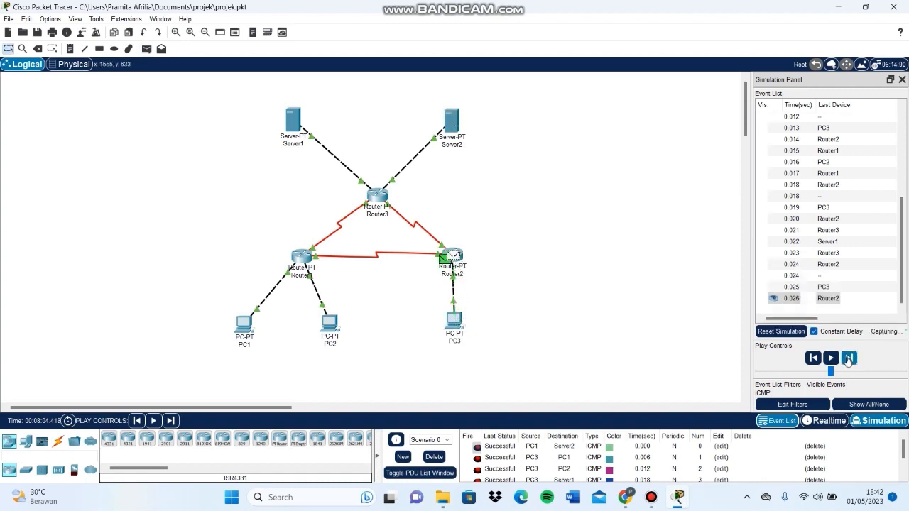
left_click(848, 361)
left_click(848, 360)
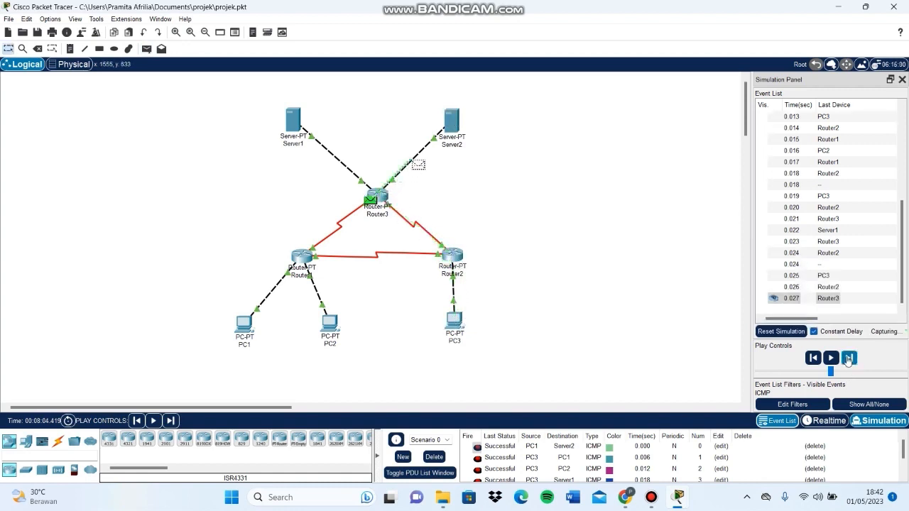
left_click(848, 361)
left_click(848, 361)
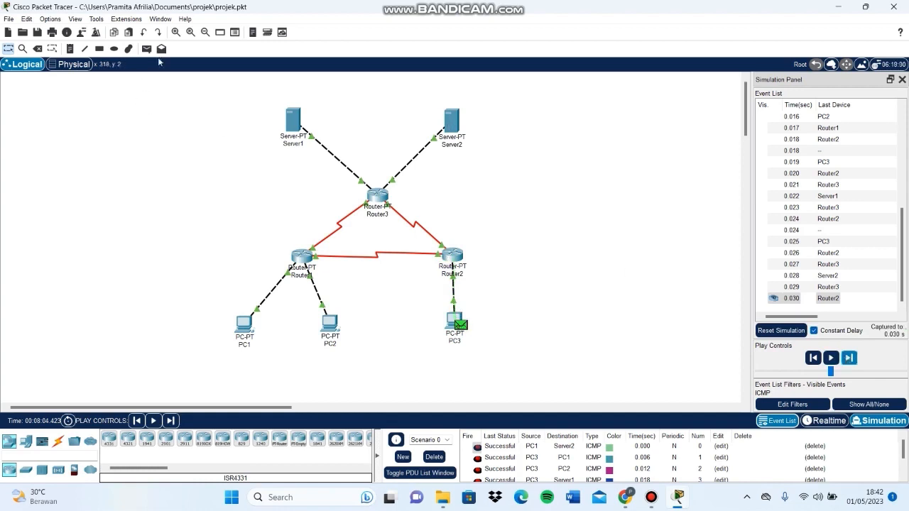
Add a simple PDU from Server1 to Server2 and advance the simulation event by event through the reply to Server1
left_click(150, 53)
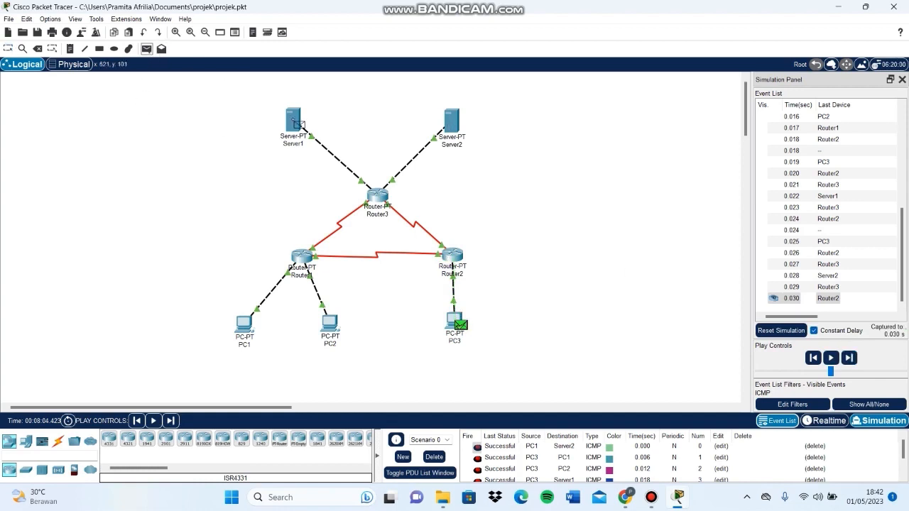
left_click(297, 124)
left_click(455, 122)
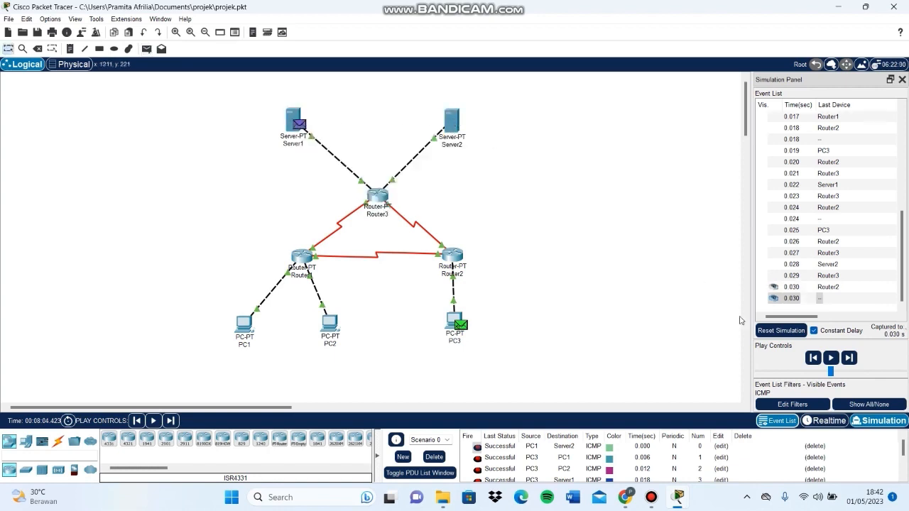
left_click(850, 357)
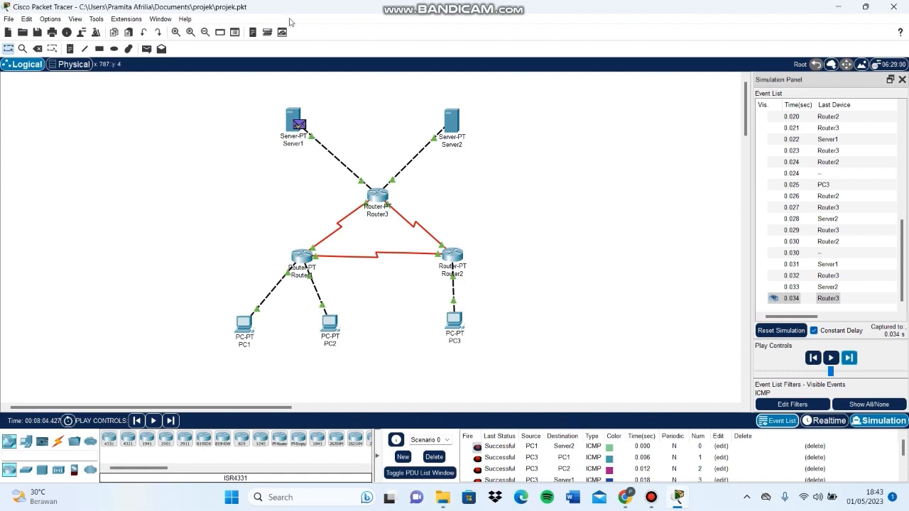
Add a simple PDU from Server1 to PC1 and advance the simulation event by event through the reply to Server1
left_click(147, 49)
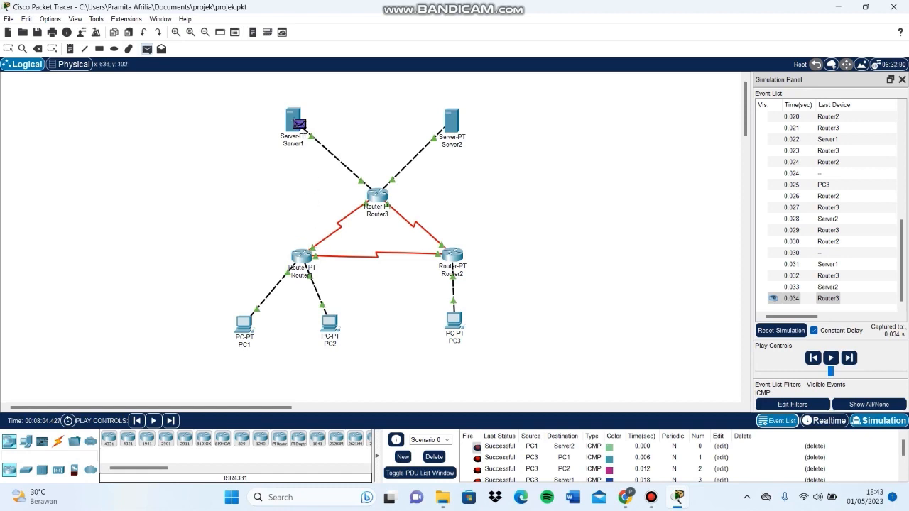
left_click(297, 121)
left_click(247, 326)
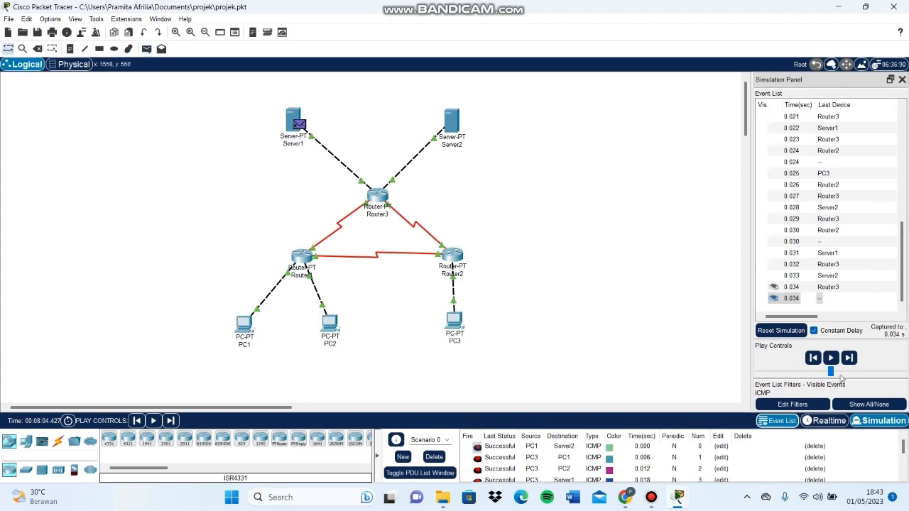
left_click(850, 359)
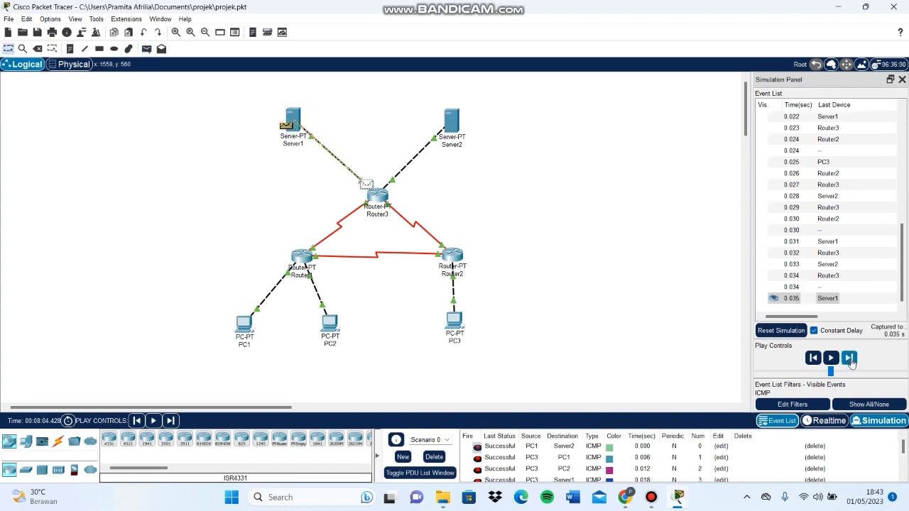
left_click(849, 359)
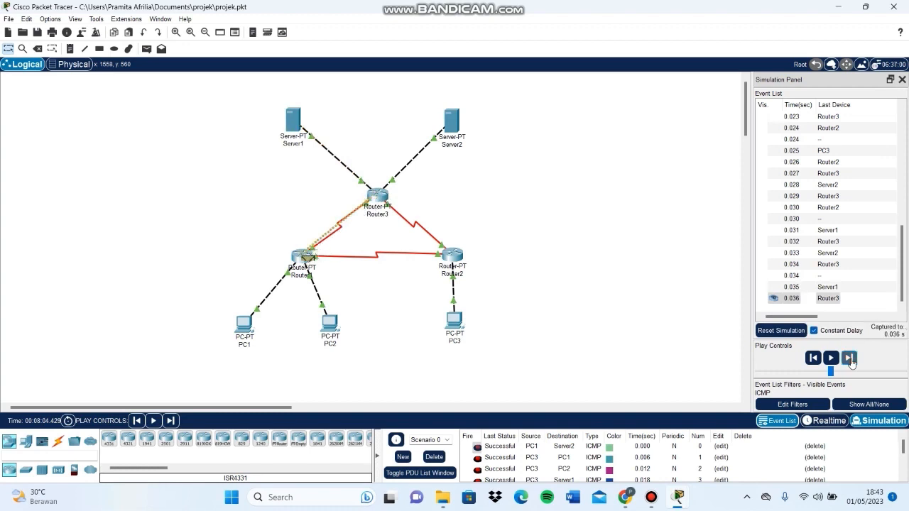
left_click(850, 360)
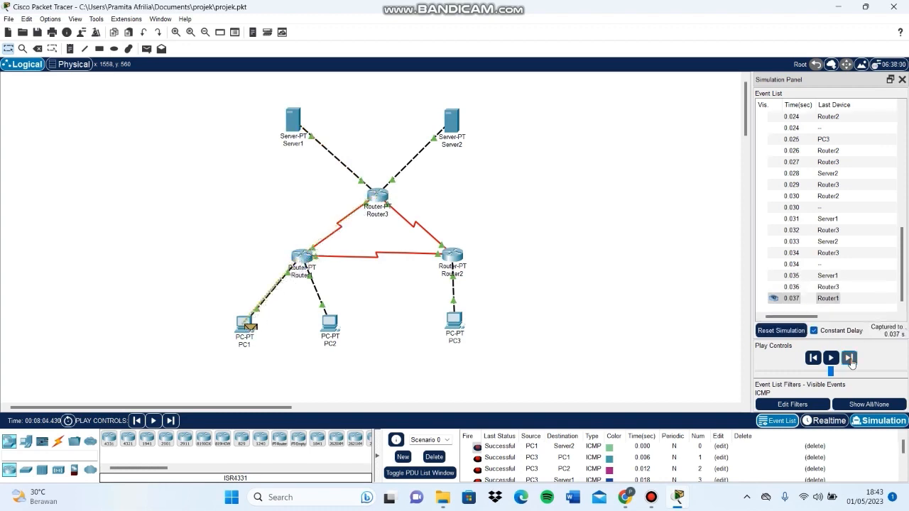
left_click(850, 359)
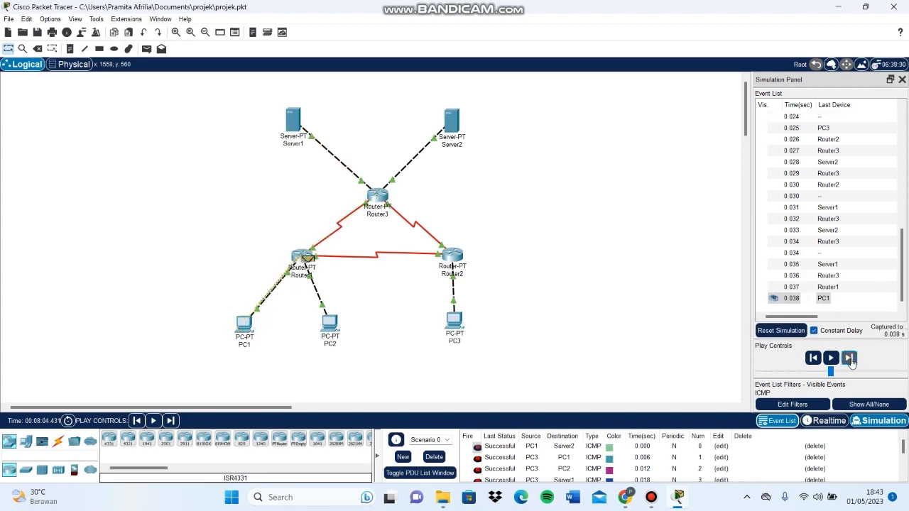
left_click(850, 360)
left_click(850, 359)
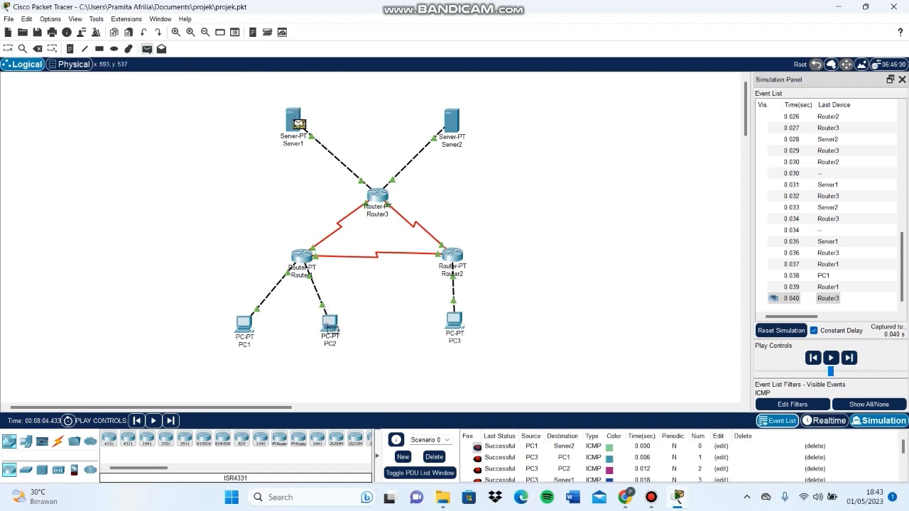
Add a simple PDU from Server1 to PC2 and advance the simulation event by event through the reply to Server1
left_click(331, 326)
left_click(843, 363)
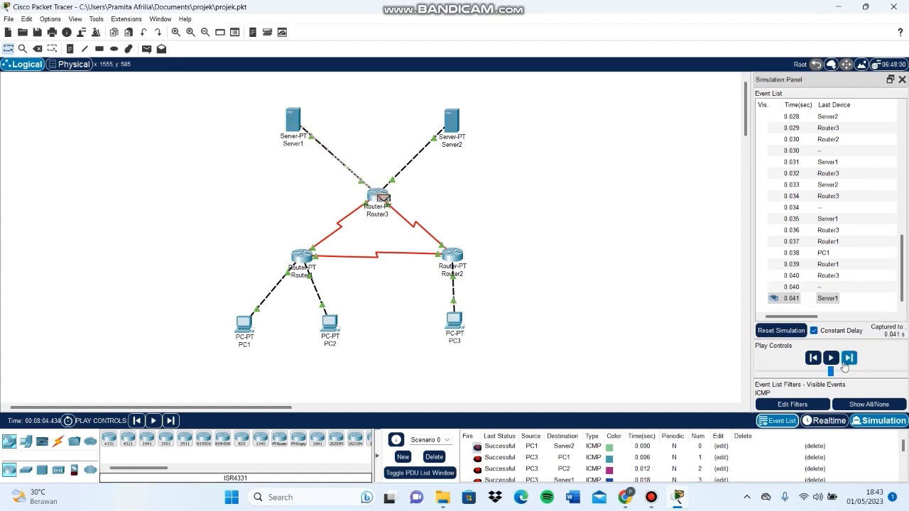
left_click(844, 364)
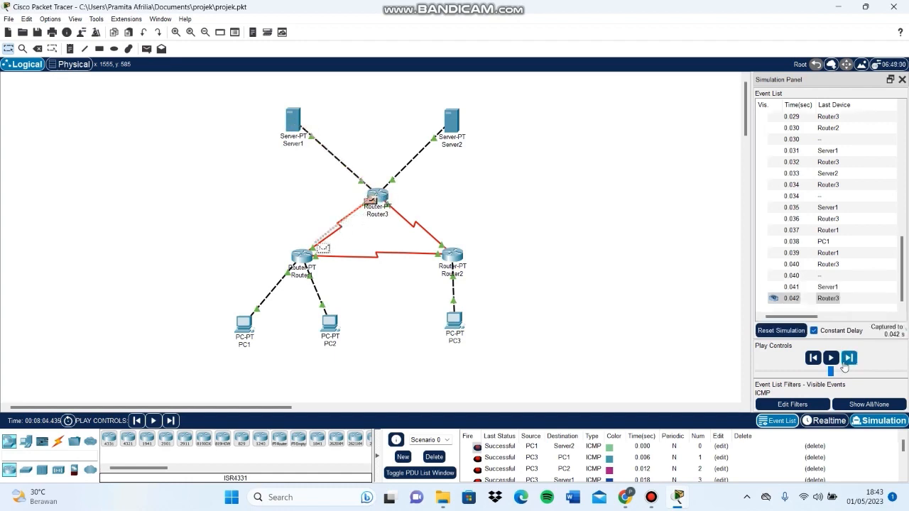
left_click(843, 363)
left_click(843, 364)
left_click(843, 363)
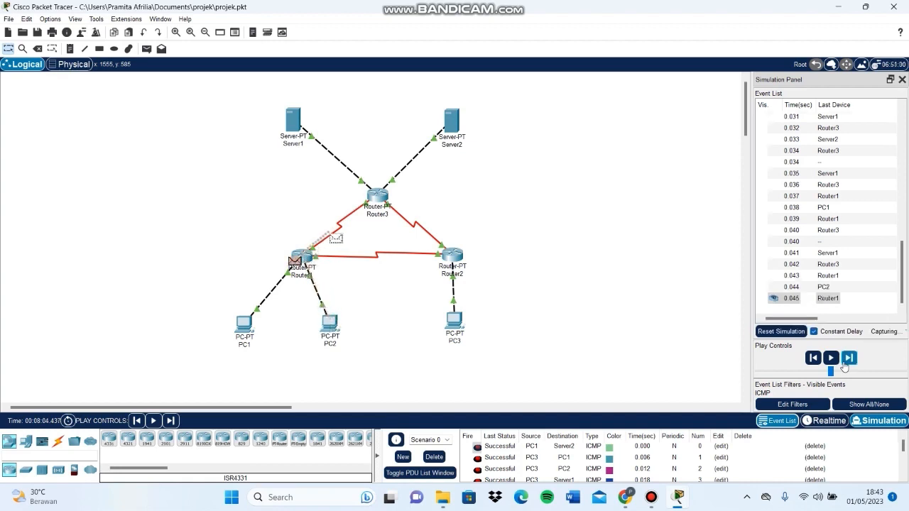
left_click(844, 364)
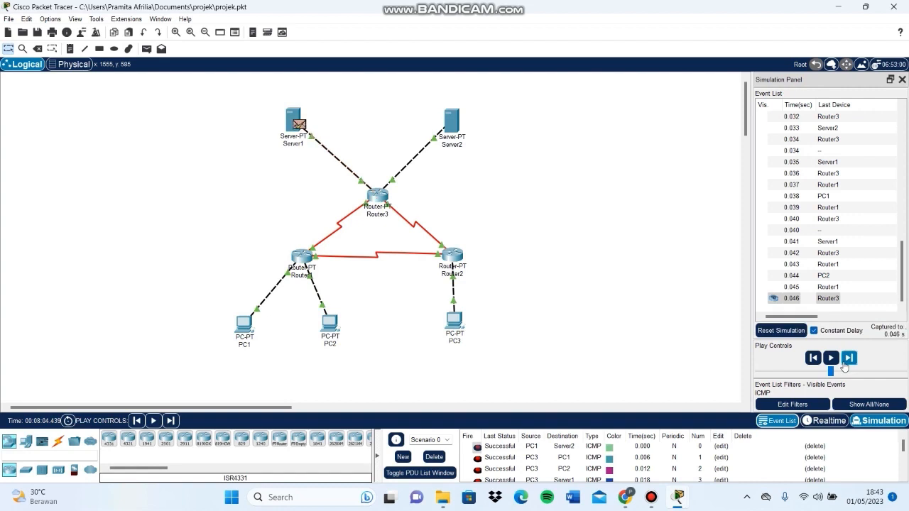
Add a simple PDU from Server1 to PC3 and advance the simulation event by event through the reply to Server1
left_click(146, 49)
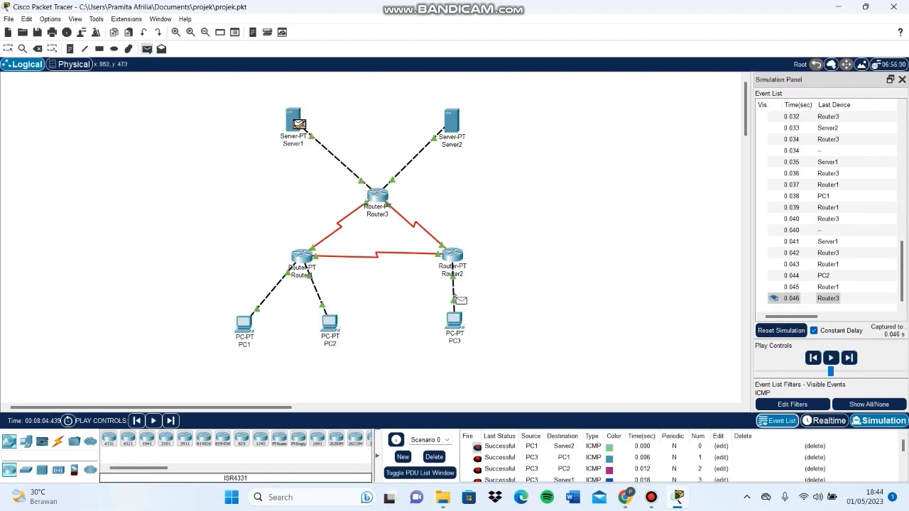
left_click(455, 321)
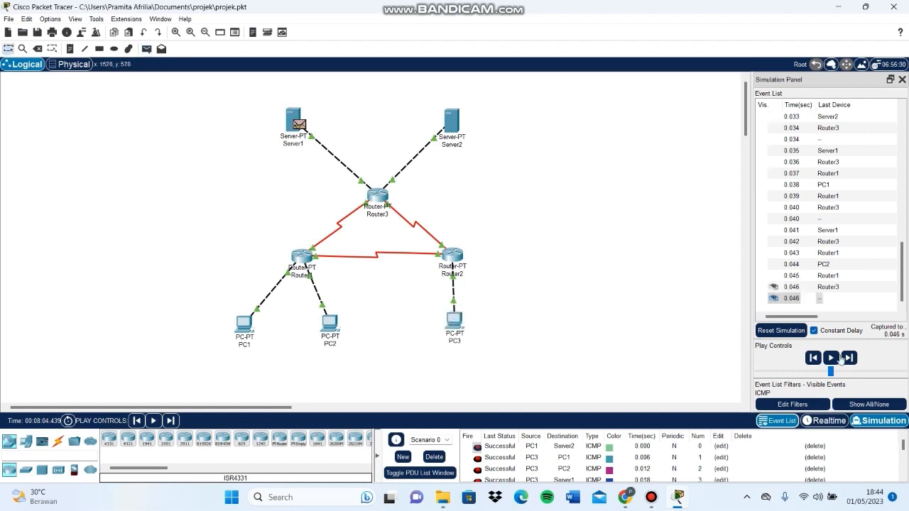
left_click(850, 359)
left_click(850, 359)
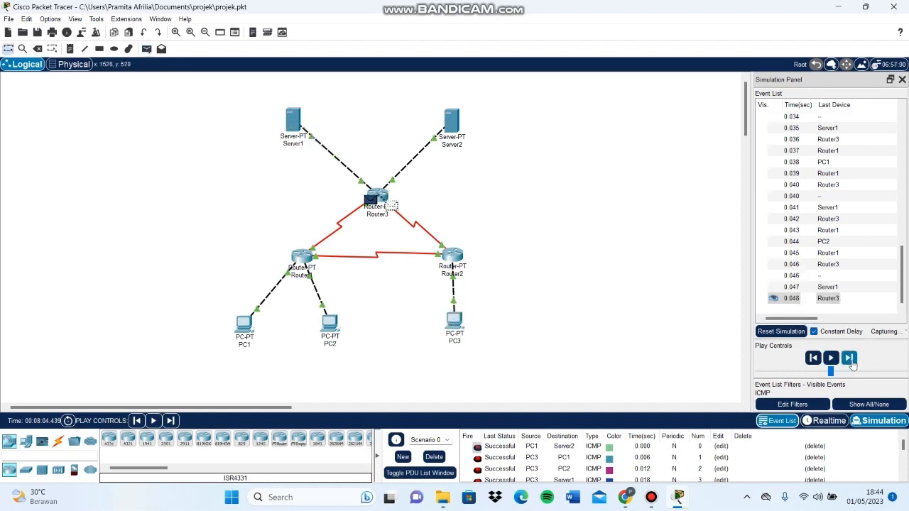
left_click(850, 358)
left_click(850, 359)
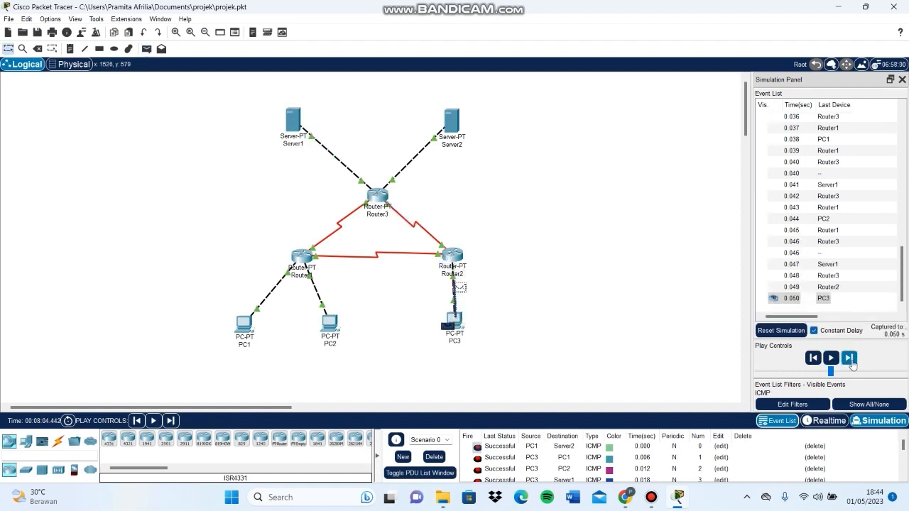
left_click(850, 358)
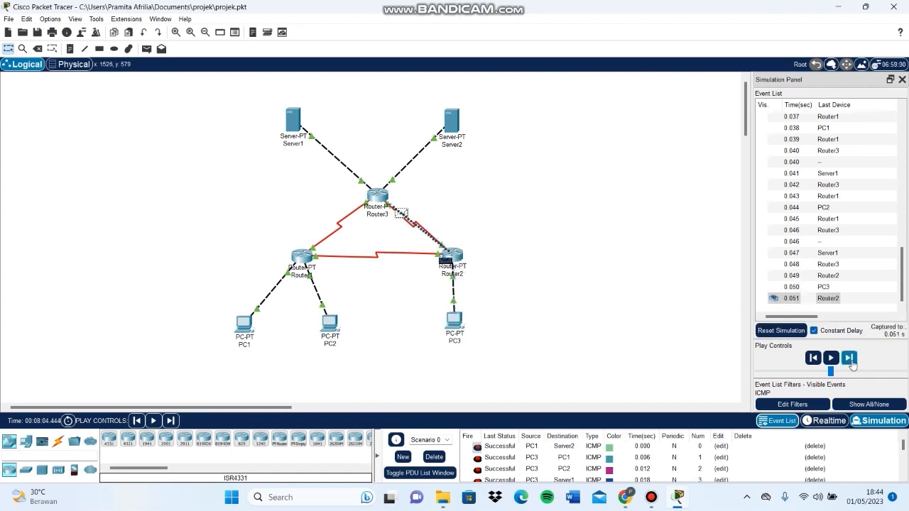
left_click(850, 358)
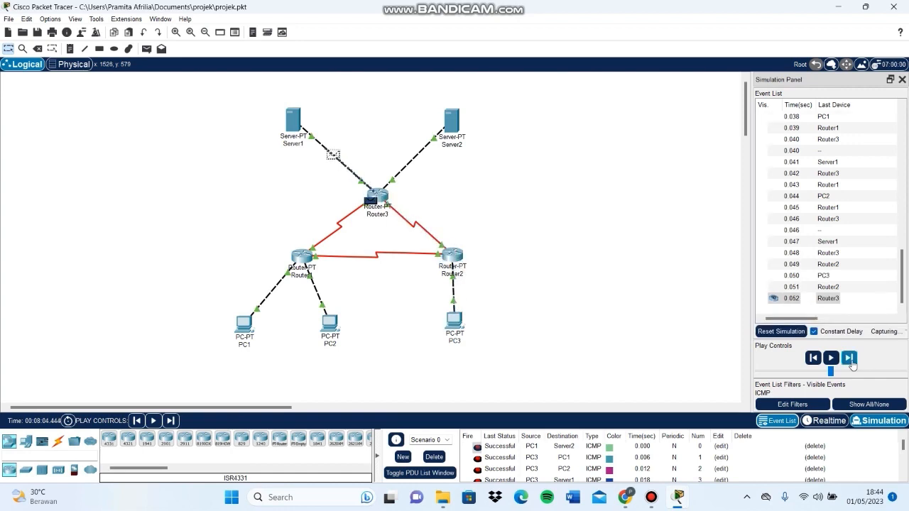
left_click(850, 359)
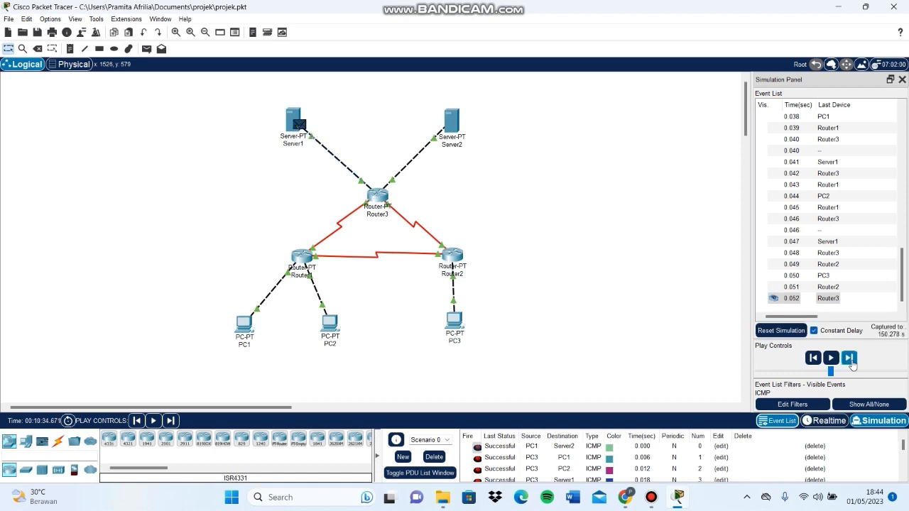
Return to Realtime mode and ping 192.168.1.65 from PC1's Command Prompt
left_click(843, 421)
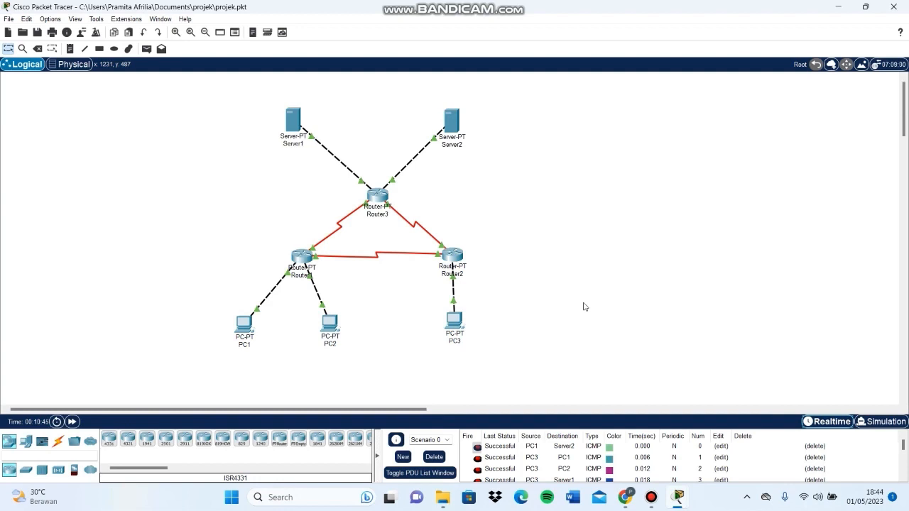
left_click(244, 328)
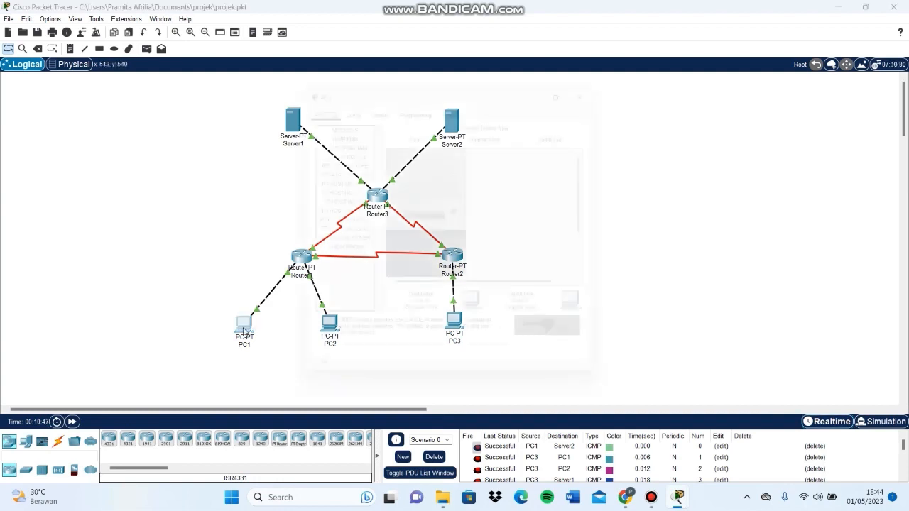
left_click(417, 100)
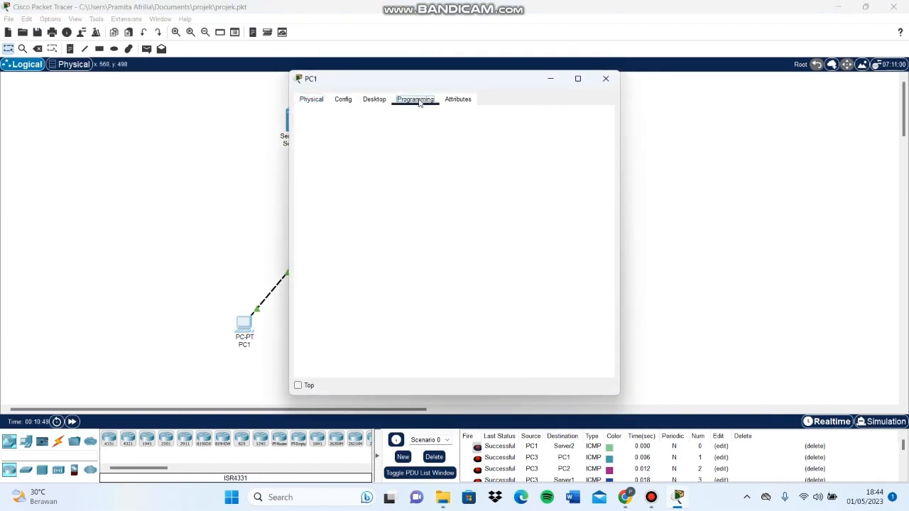
left_click(382, 99)
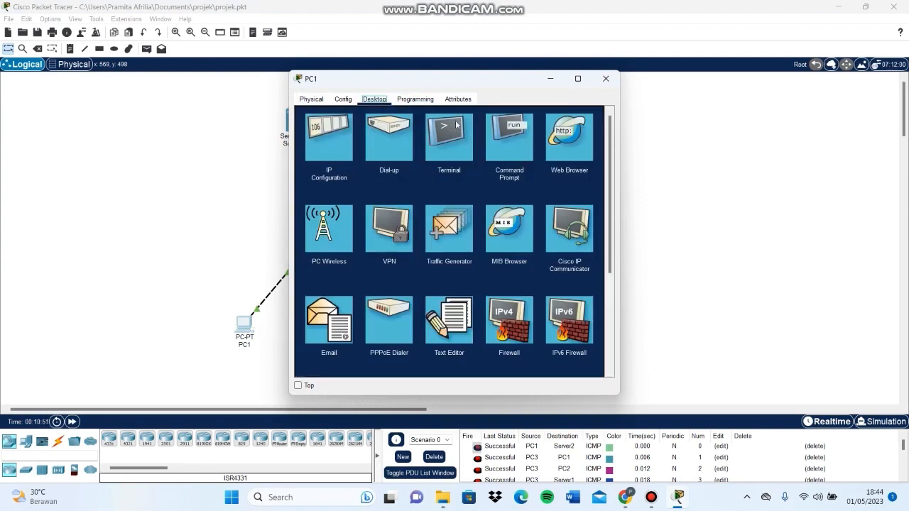
left_click(516, 148)
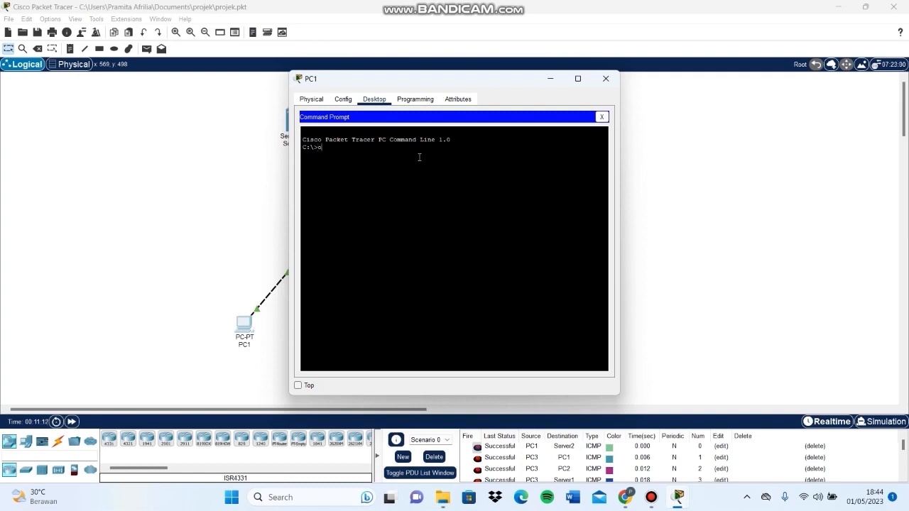
type("ing")
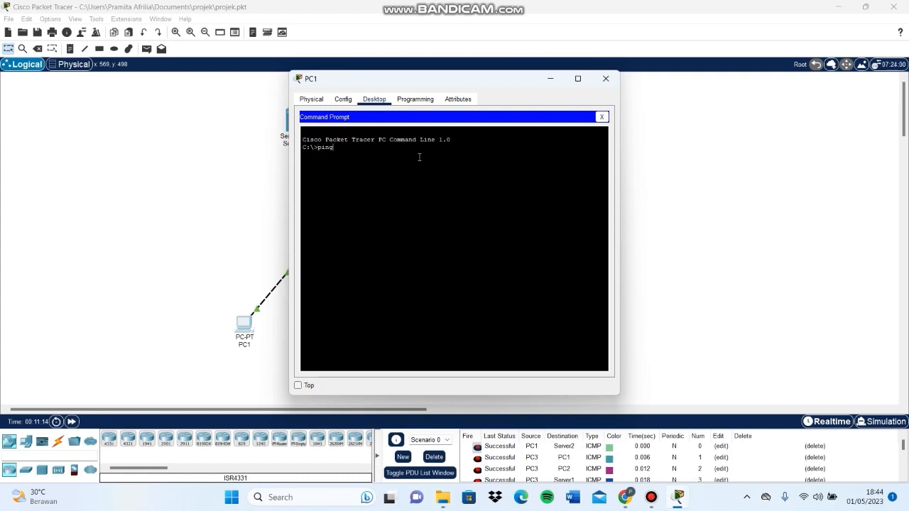
type(" 1")
type("92.168.1.65")
key("Return")
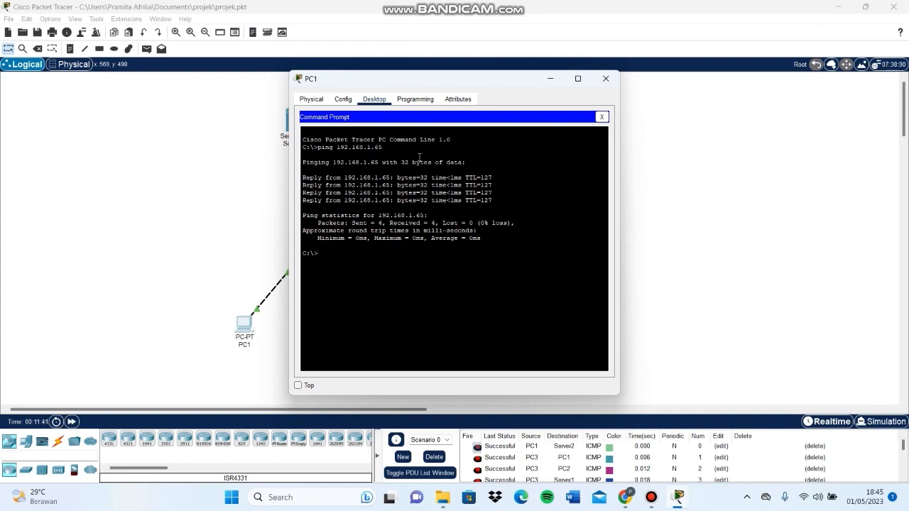
Ping 192.168.1.254 from PC1's Command Prompt
type("i")
type("pin")
type("g 1")
type("92.")
type("168")
type(".")
type("1")
type(".254")
key("Return")
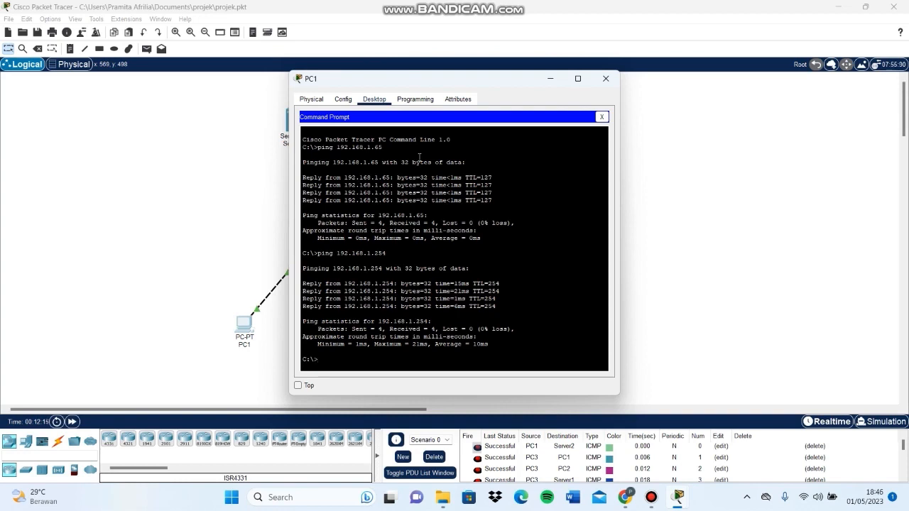
Ping 33.33.33.1 from PC1's Command Prompt
type("ping 33.33.33")
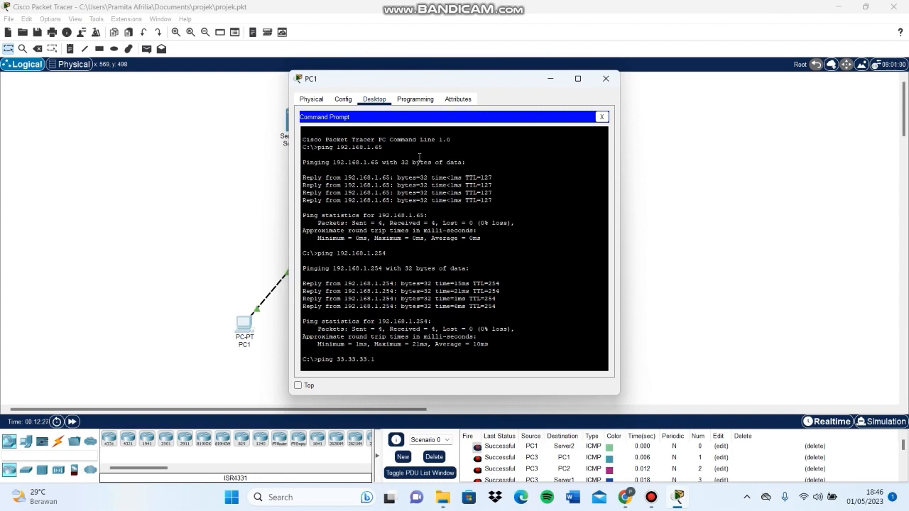
type(".1")
key("Return")
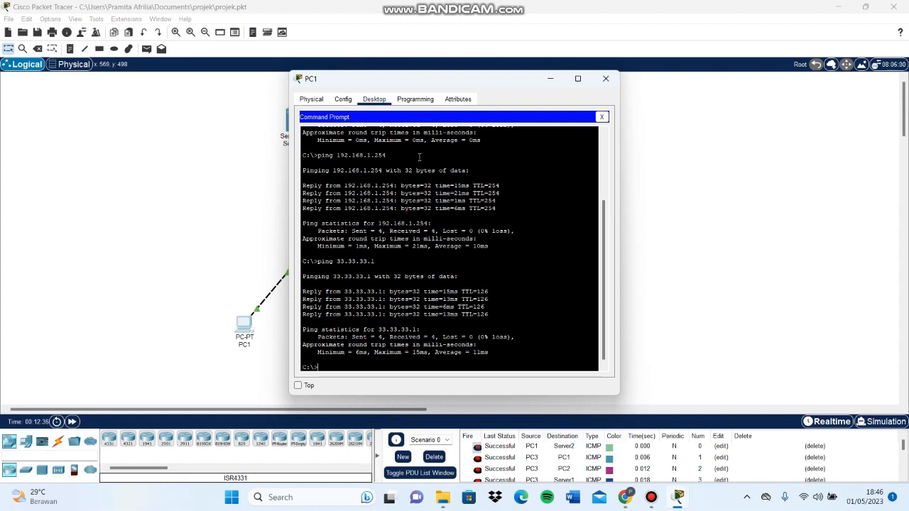
Ping 43.43.43.1 from PC1's Command Prompt and close PC1's window
type("ng 43.43.43.1")
key("Return")
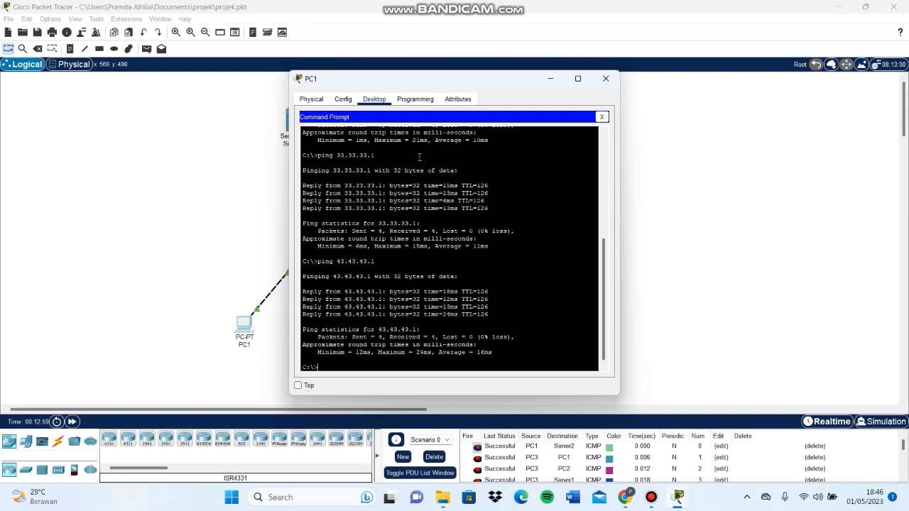
type("p")
key("BackSpace")
key("BackSpace")
key("BackSpace")
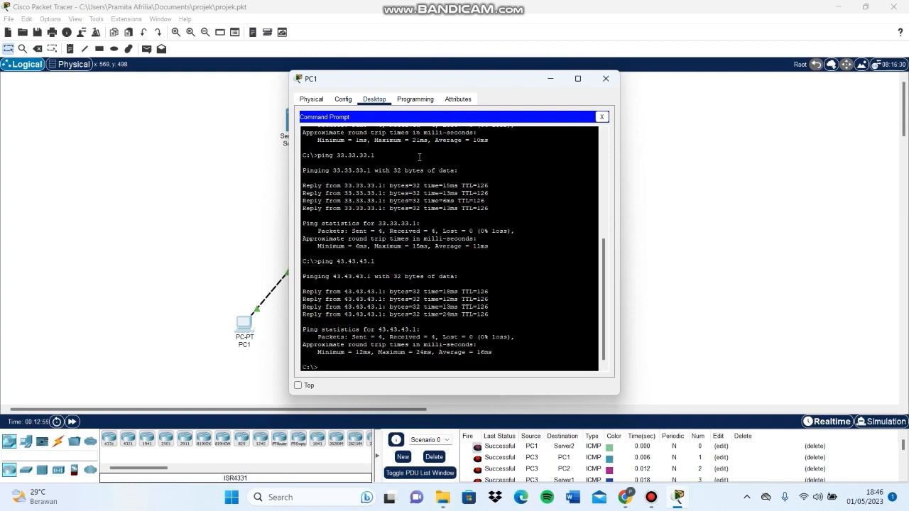
left_click(607, 79)
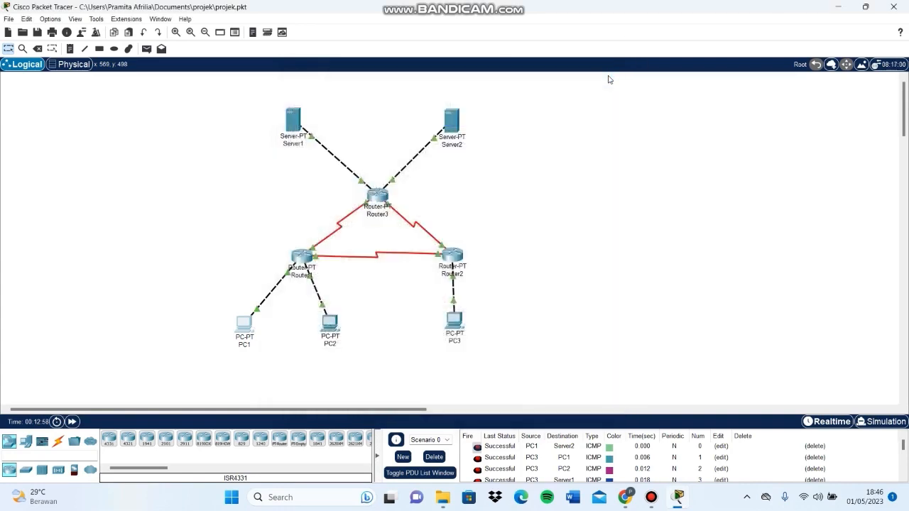
Open PC3's Command Prompt and ping 192.168.1.1
left_click(453, 321)
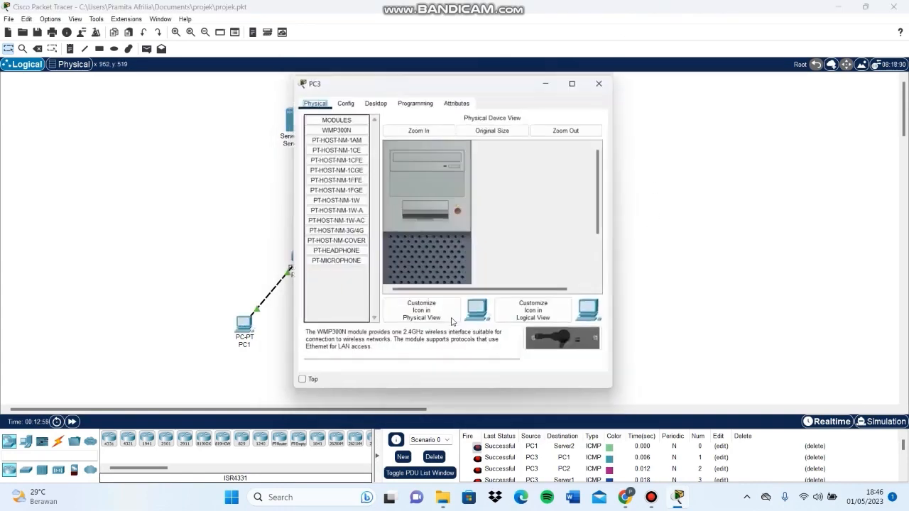
left_click(374, 99)
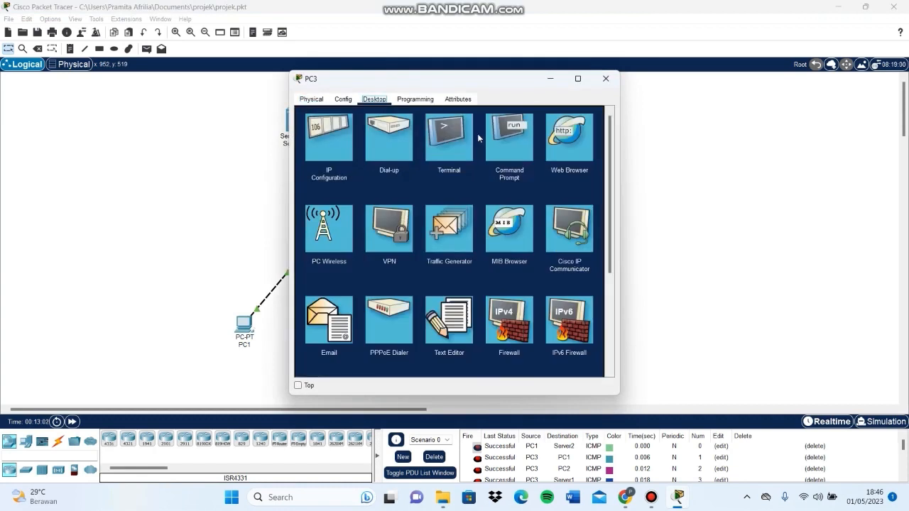
left_click(526, 146)
type("pin")
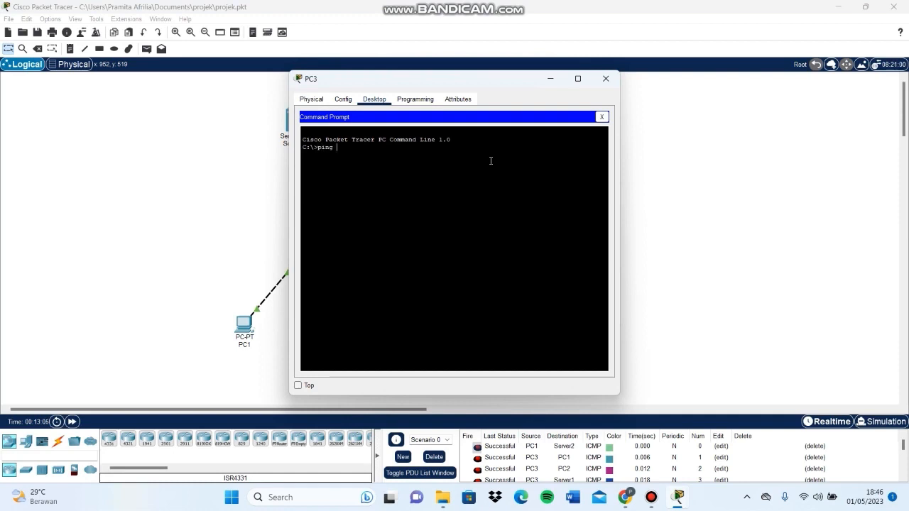
type("g 192.1")
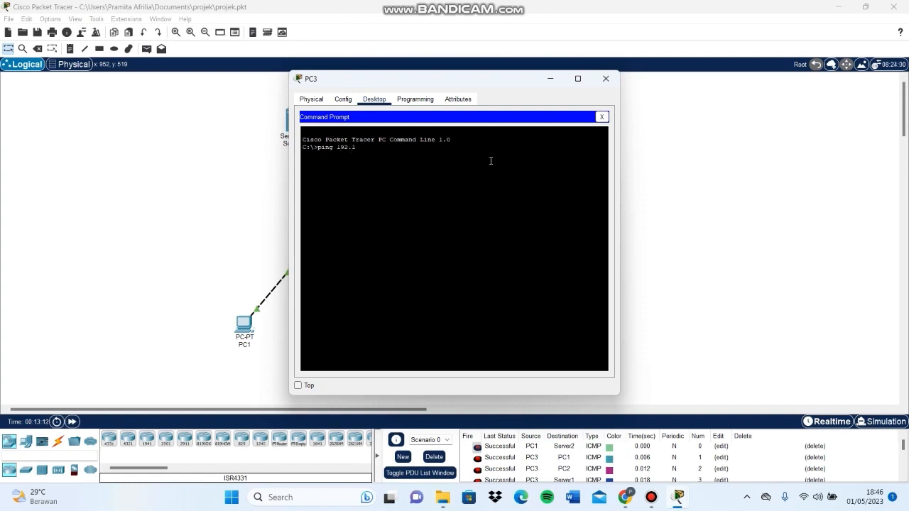
type("68.1.1")
key("Return")
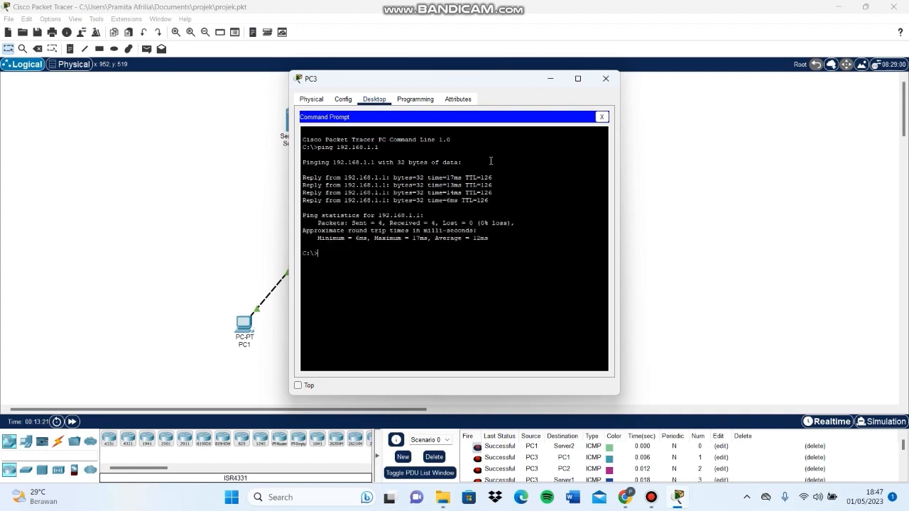
Ping 192.168.1.65 from PC3's Command Prompt
type("ping")
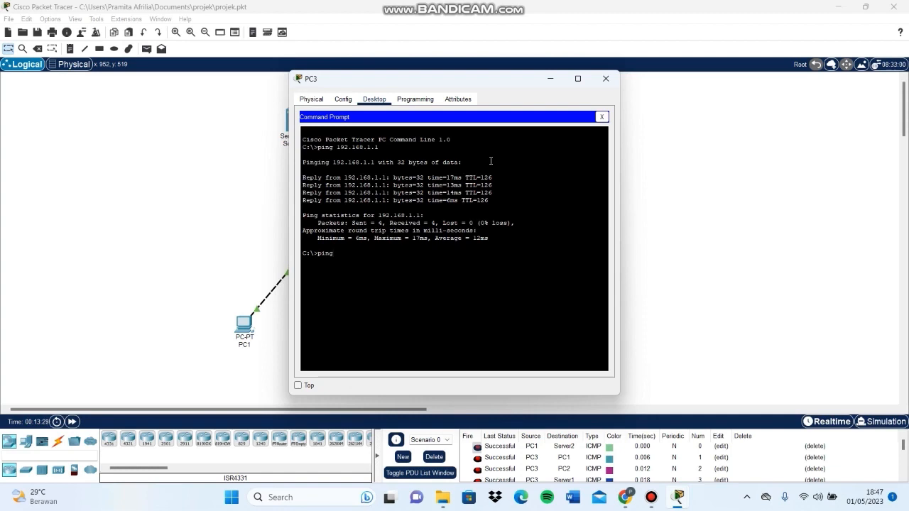
type("192")
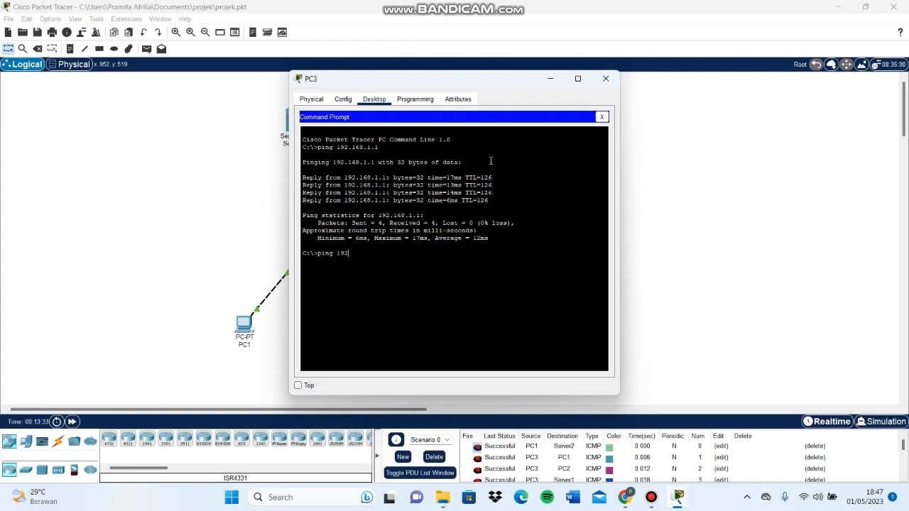
type(".16")
type("8.1.65")
key("Return")
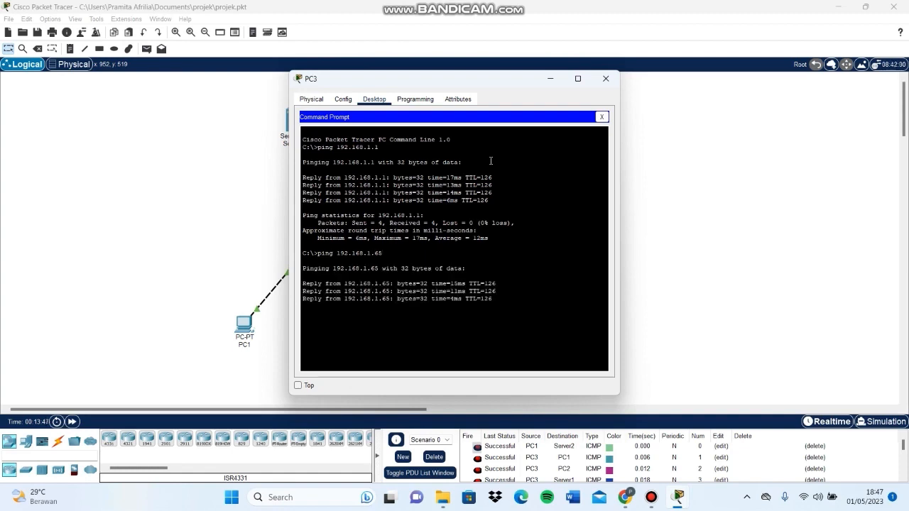
Ping 33.33.33.1 from PC3's Command Prompt
type("p")
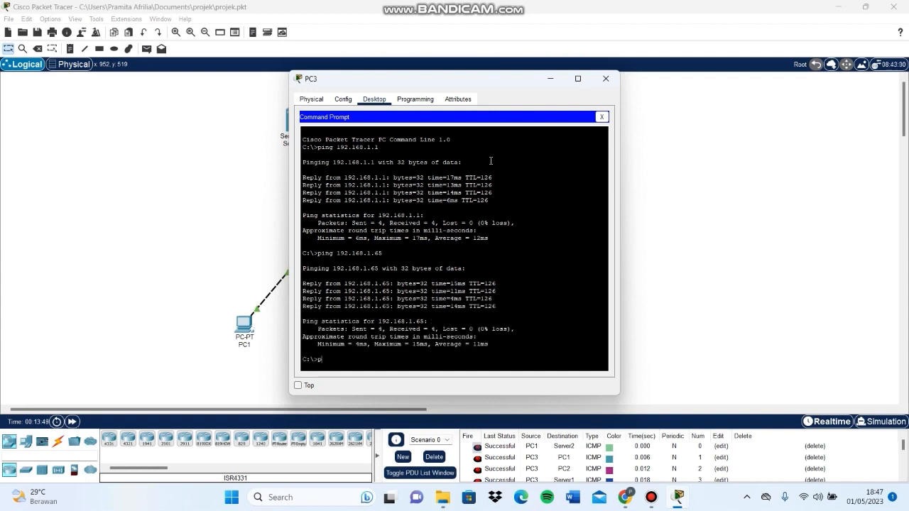
type("ing 3")
type("33.33.1")
key("Return")
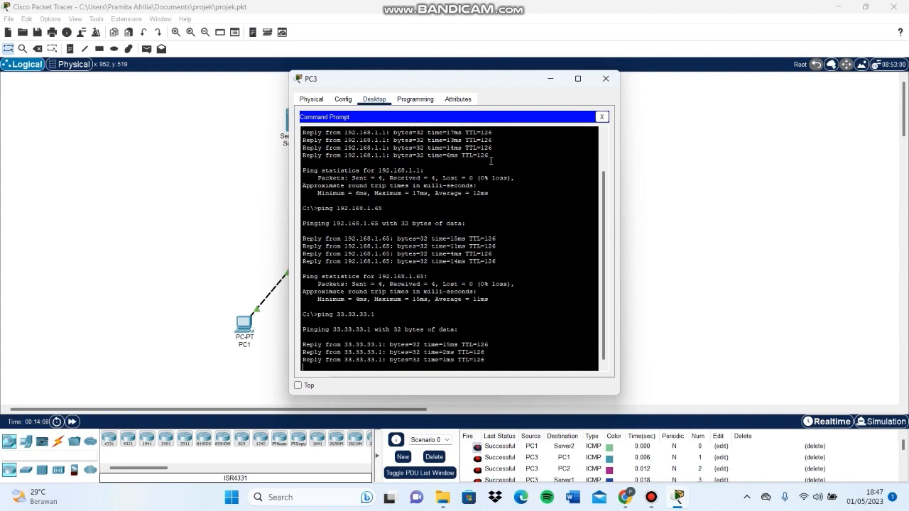
Ping 43.43.43.1 from PC3's Command Prompt and close PC3's window
type("ping 43.43")
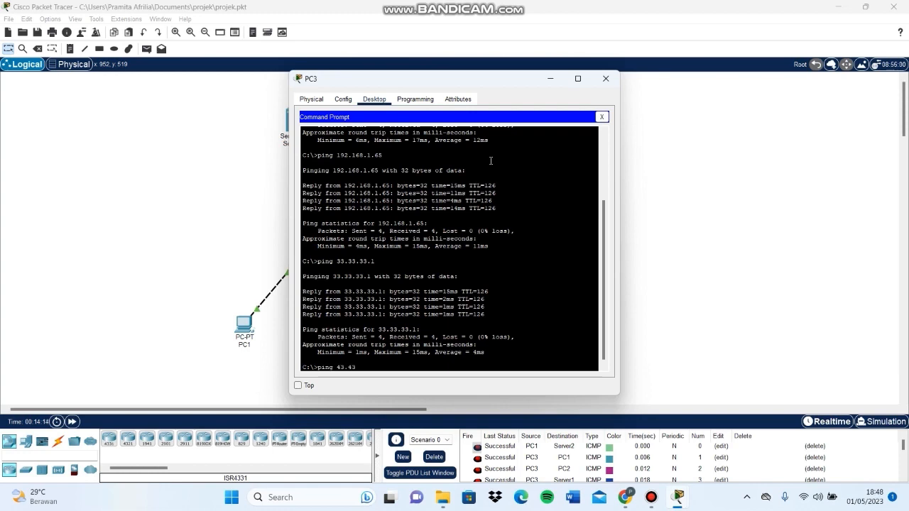
type(".4")
key("Return")
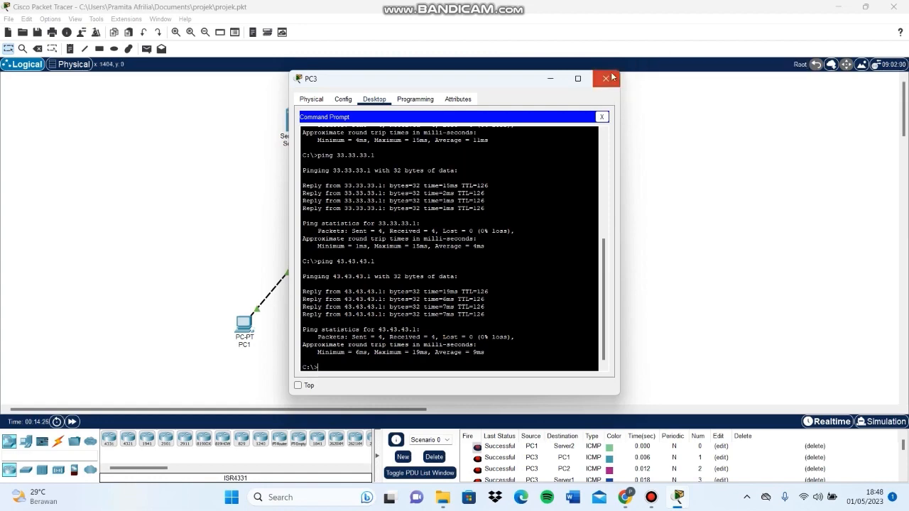
left_click(617, 83)
Open Server1's Command Prompt and ping 43.43.43.1
left_click(294, 119)
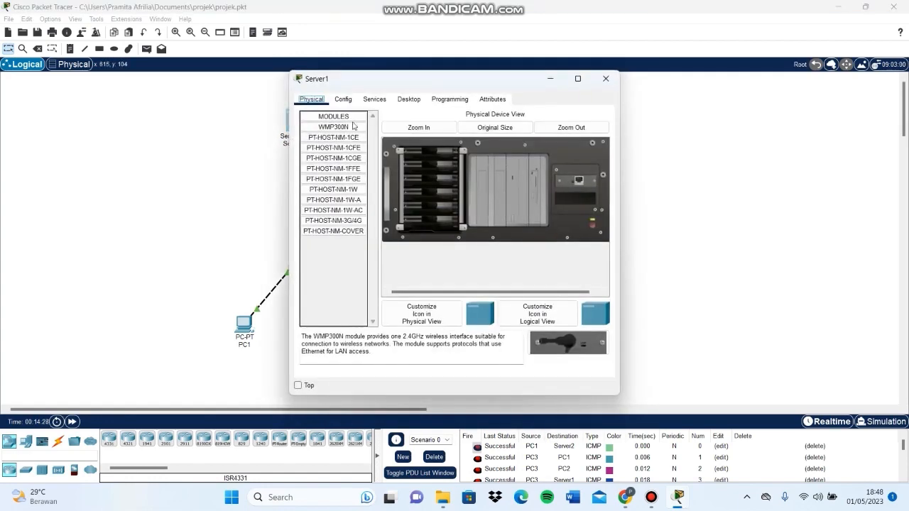
left_click(414, 102)
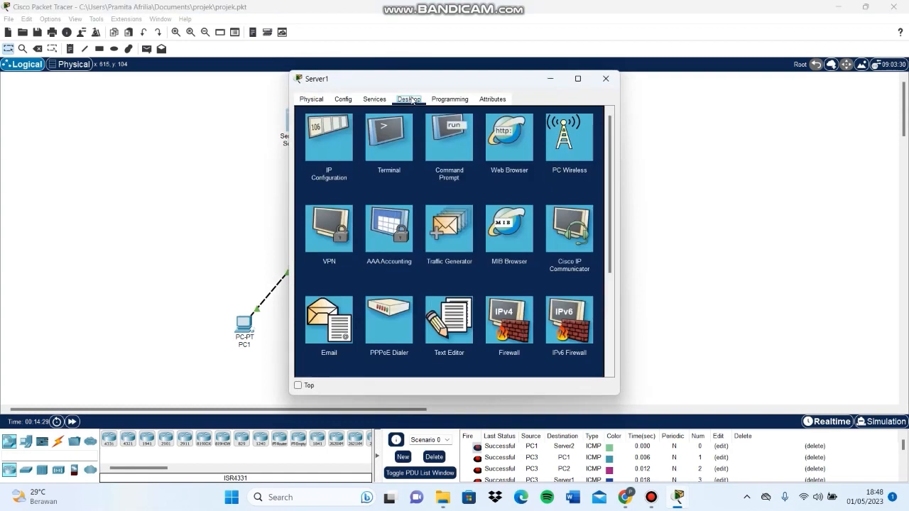
left_click(459, 161)
type("ping 43.4")
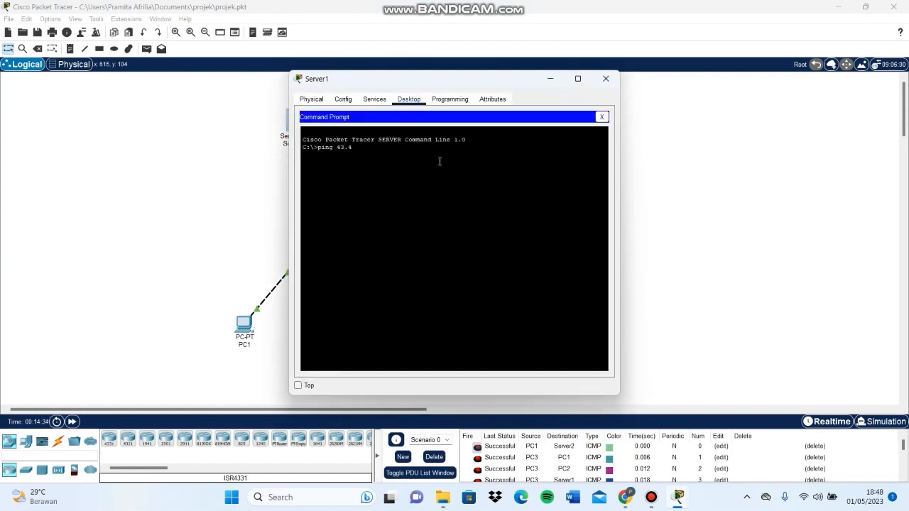
type("3.43.1")
key("Return")
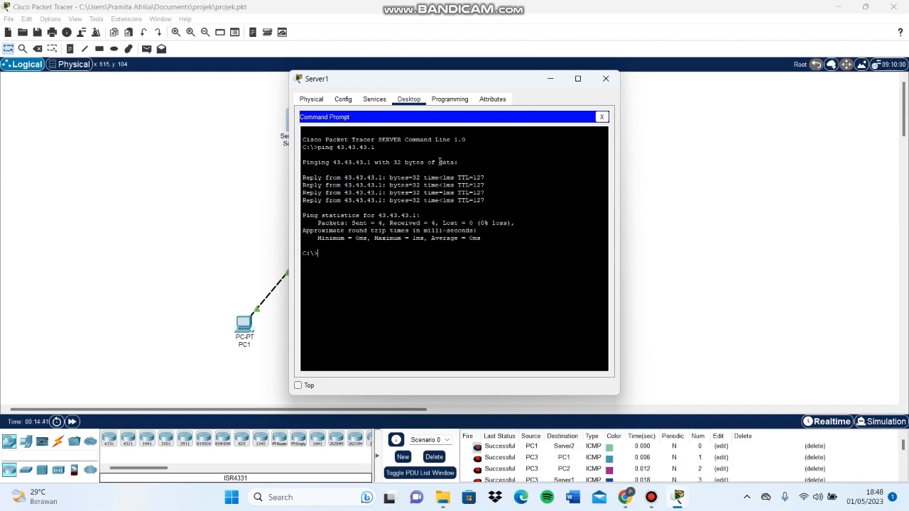
Ping 192.168.1.1 from Server1's Command Prompt
type("ping 192")
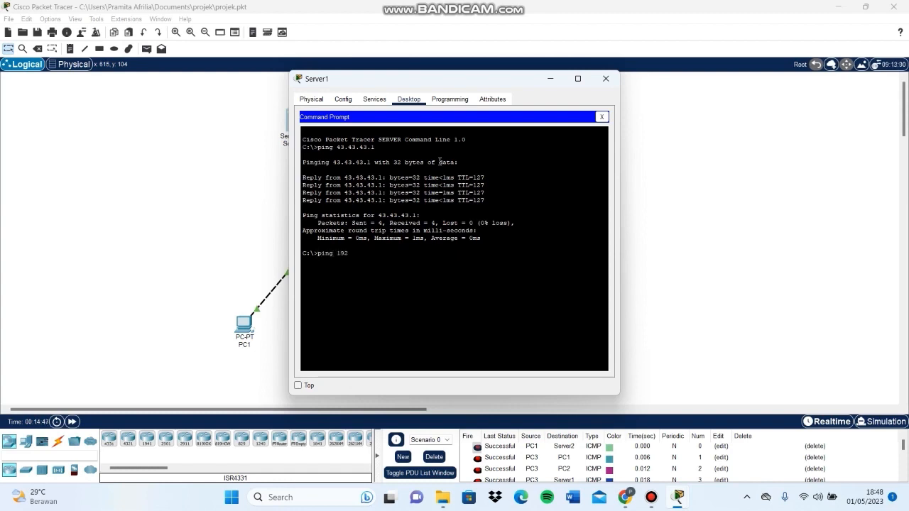
type(".168.1.1")
key("Return")
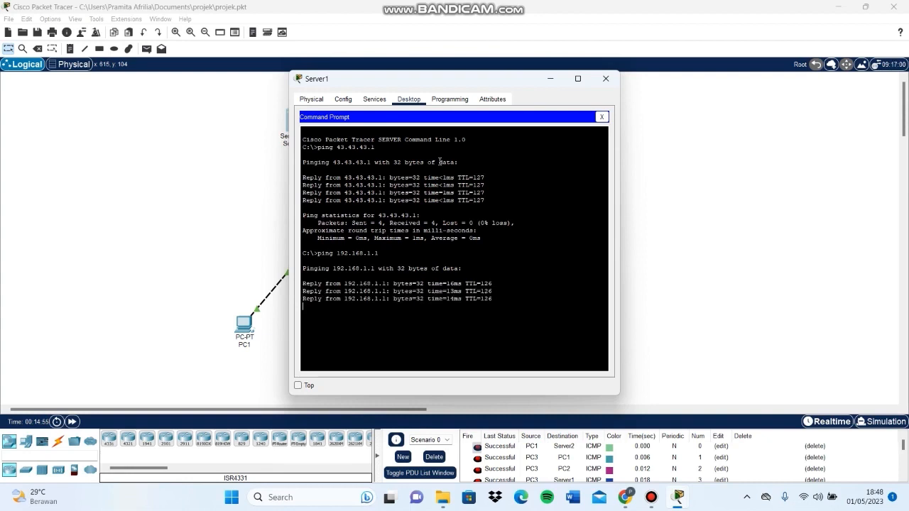
Ping 192.168.1.65 from Server1's Command Prompt
type("ping 1")
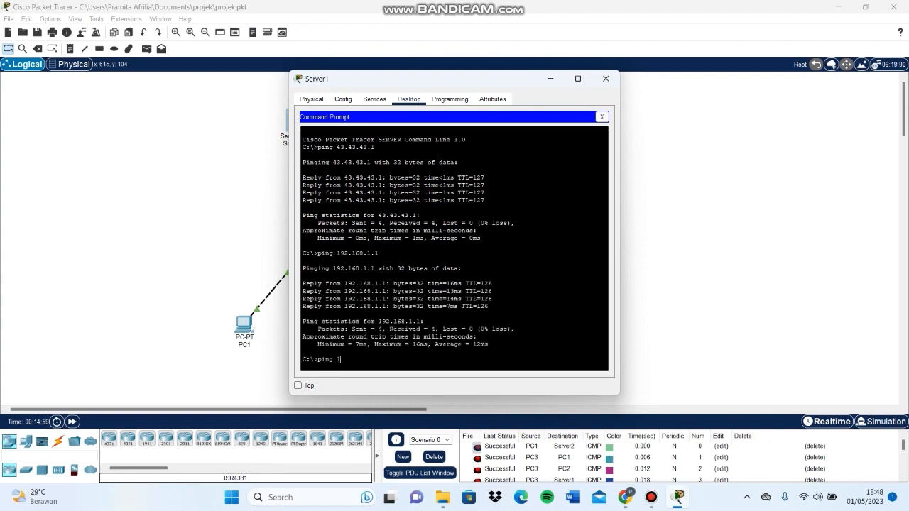
type("92.168")
type(".")
type("1.5")
type("65")
key("Return")
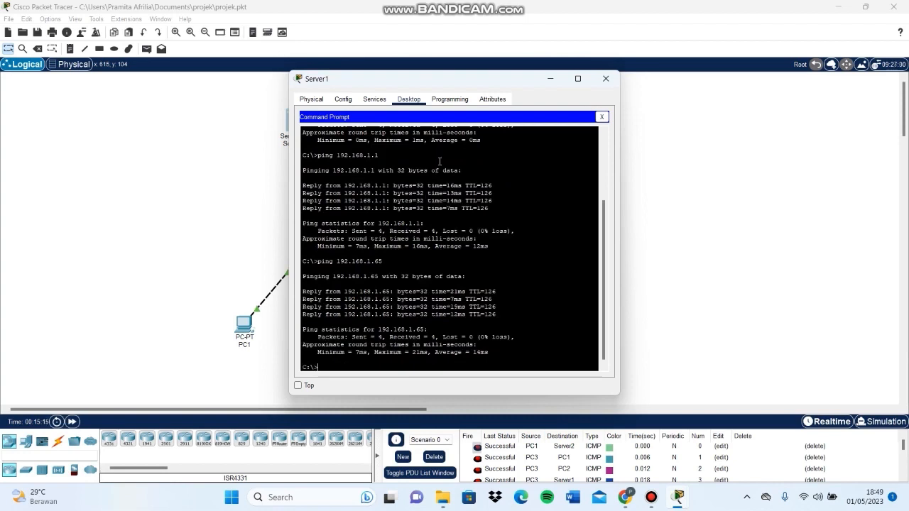
Ping 192.168.1.253 from Server1's Command Prompt and close Server1's window
type("ping 192.168.1.253")
key("Return")
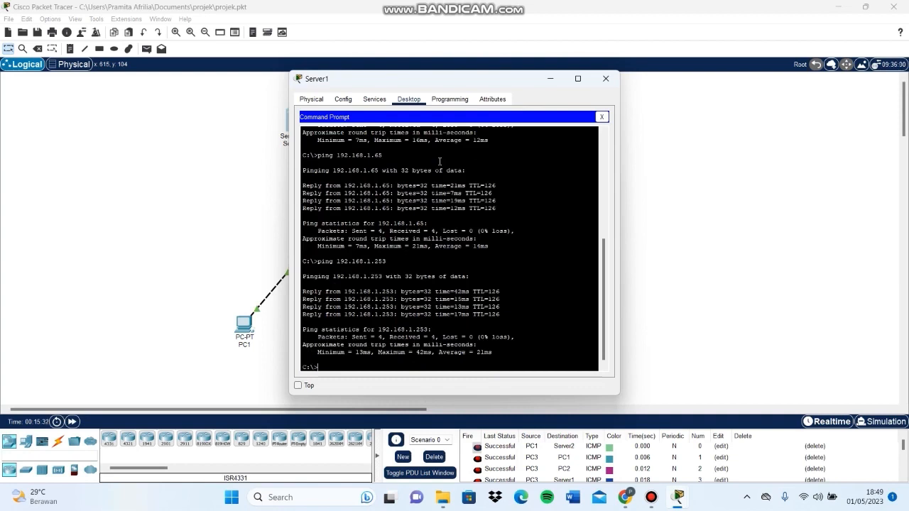
left_click(606, 78)
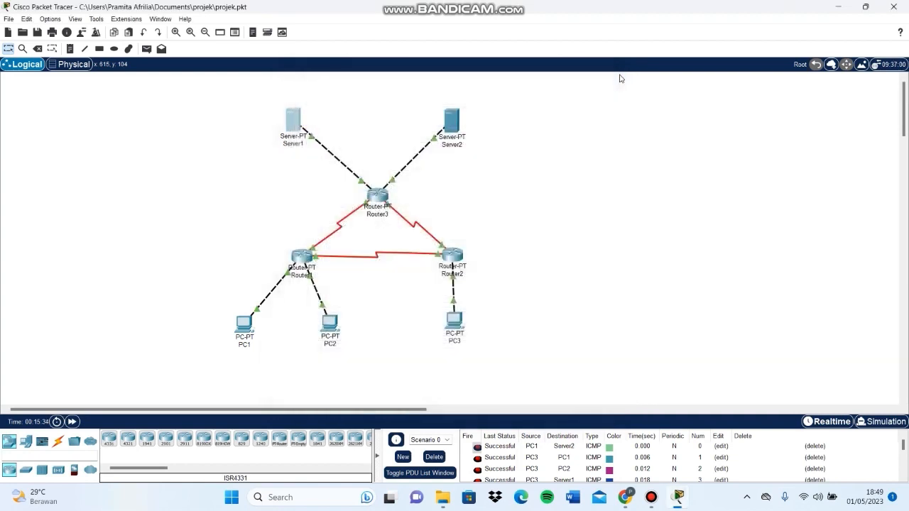